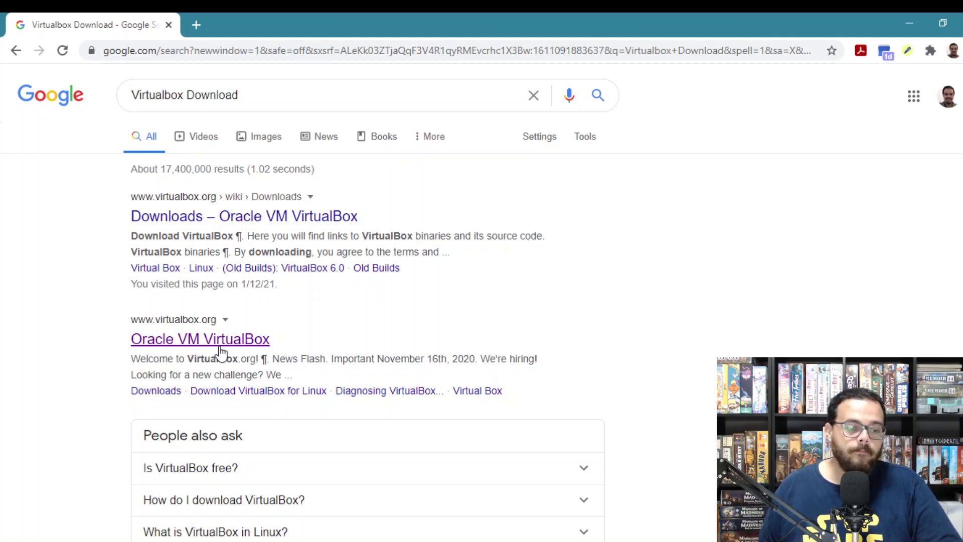
Open the Oracle VM VirtualBox website and go to its Download VirtualBox 6.1 page.
left_click(167, 341)
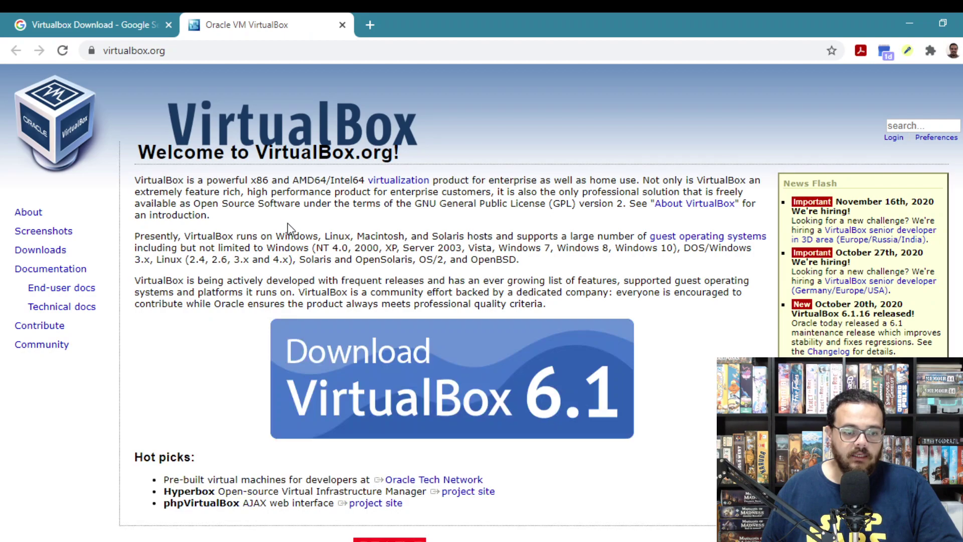
scroll(255, 301, "down", 1)
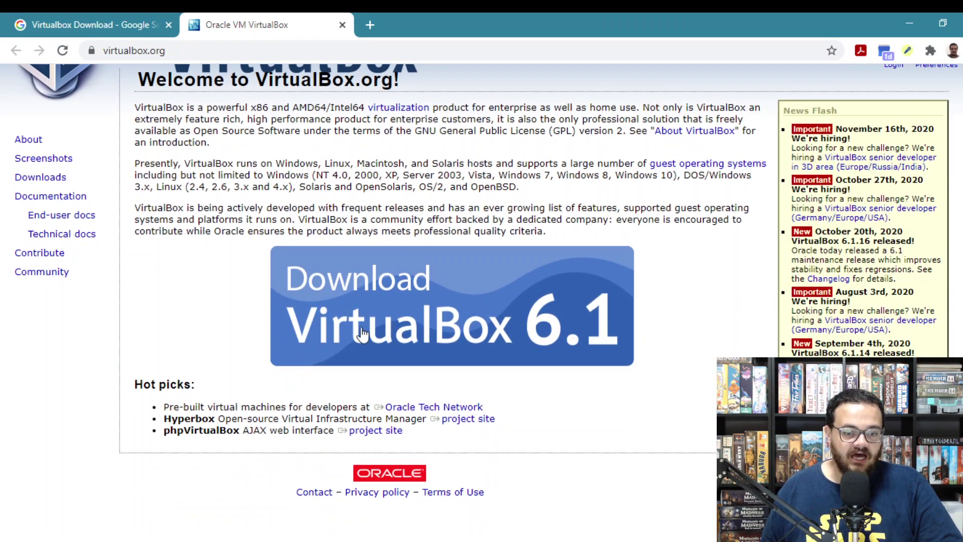
scroll(377, 322, "up", 1)
left_click(395, 377)
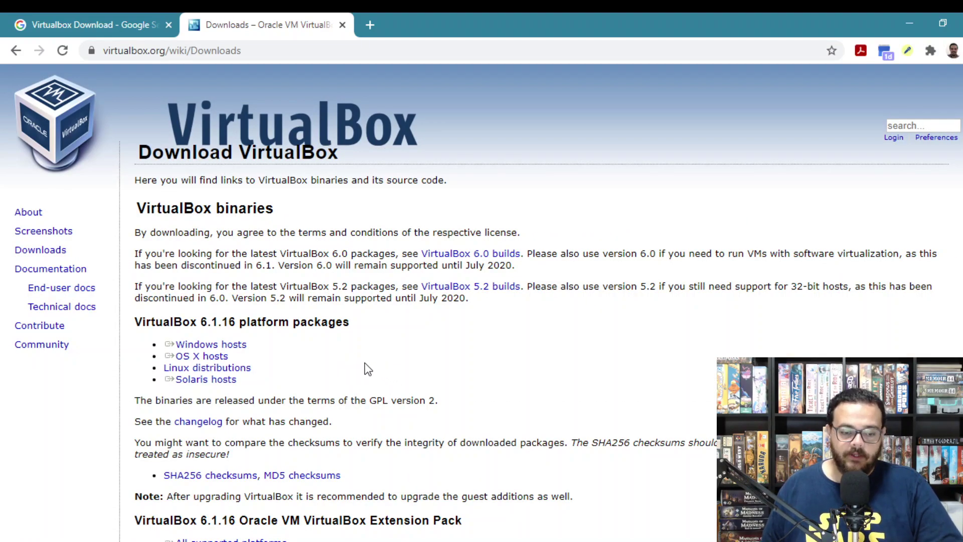
scroll(365, 367, "down", 1)
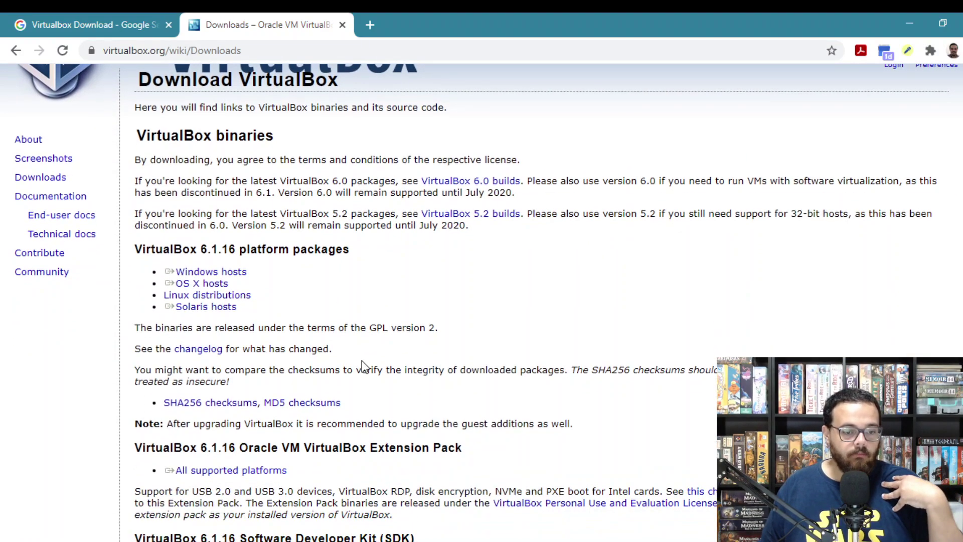
scroll(277, 282, "up", 1)
Download the VirtualBox 6.1.16 Windows hosts installer and launch it from the download bar.
left_click(244, 351)
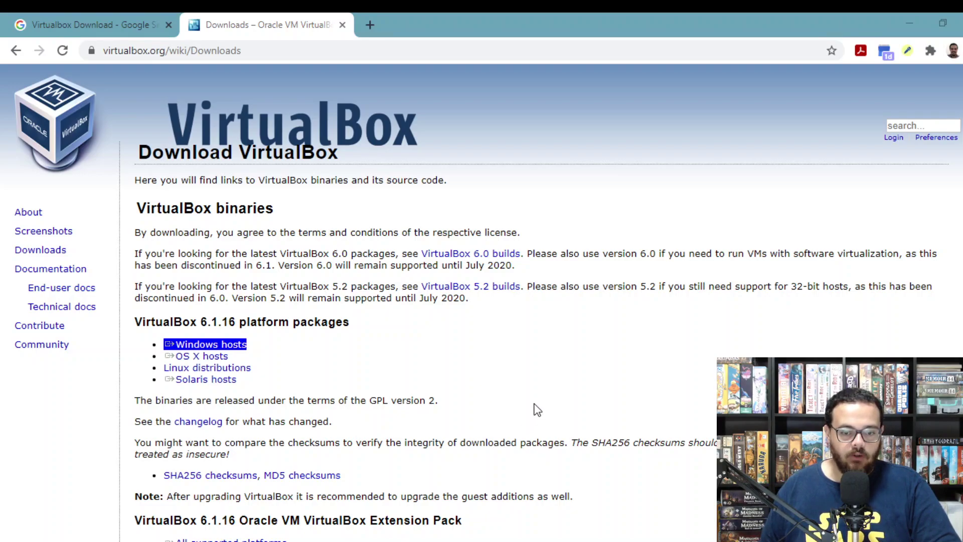
key("Return")
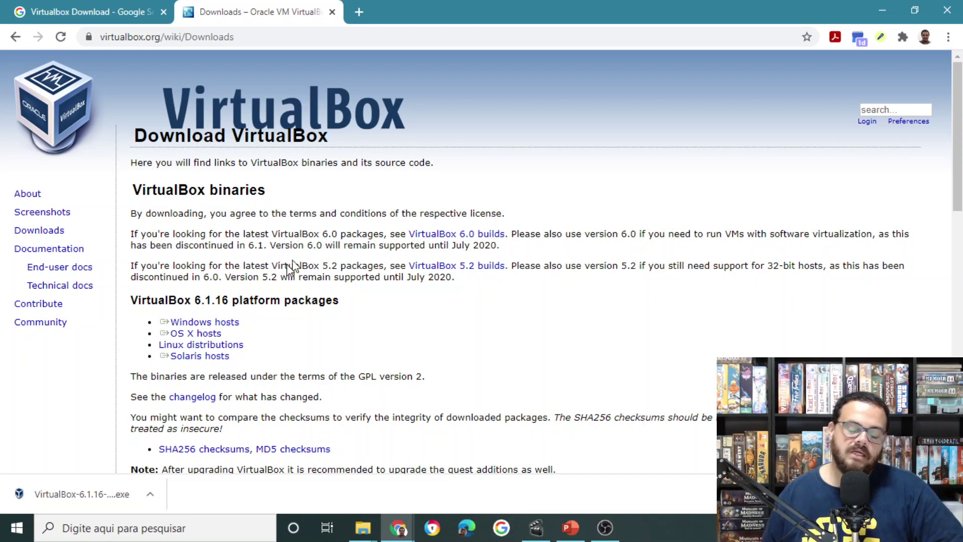
left_click(70, 490)
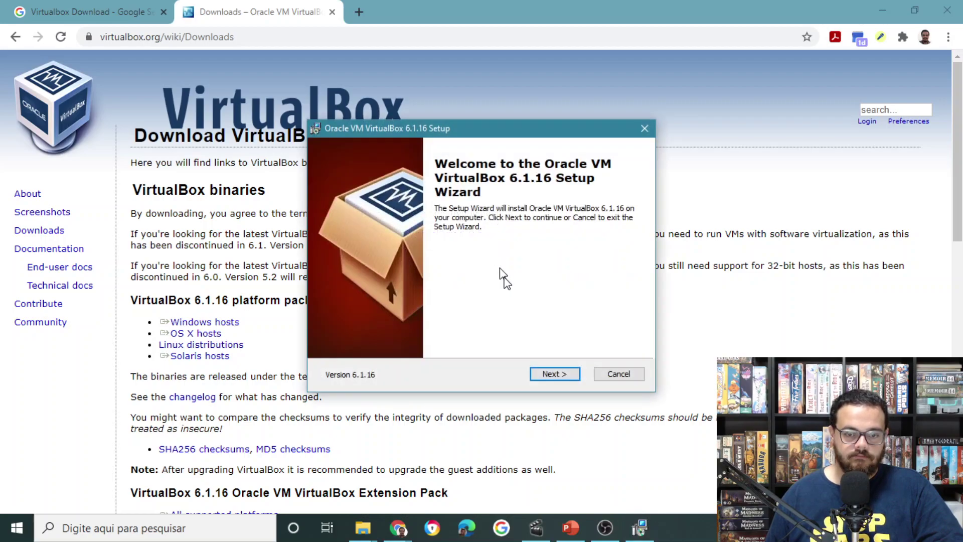
Accept the default features and shortcut options, and confirm the network interfaces reset warning.
left_click(550, 374)
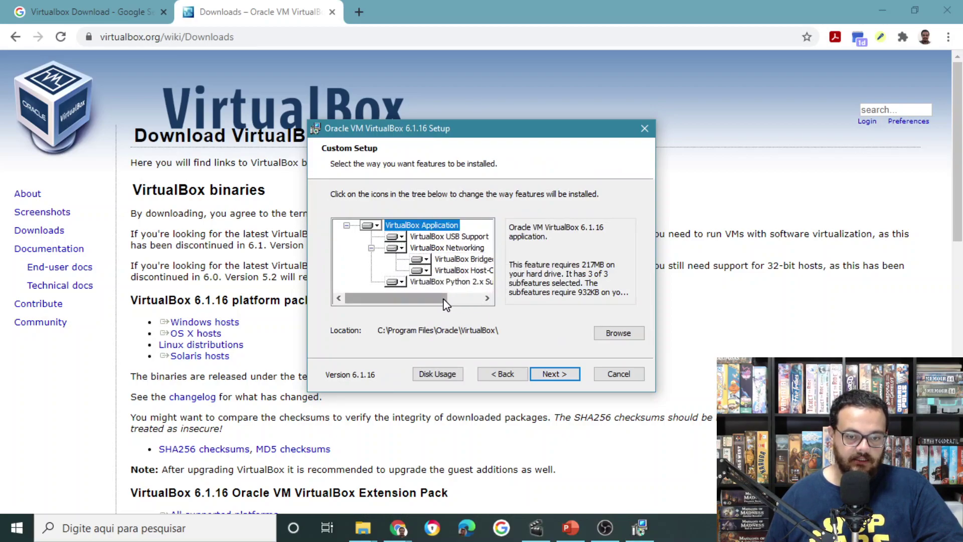
left_click_drag(445, 304, 426, 287)
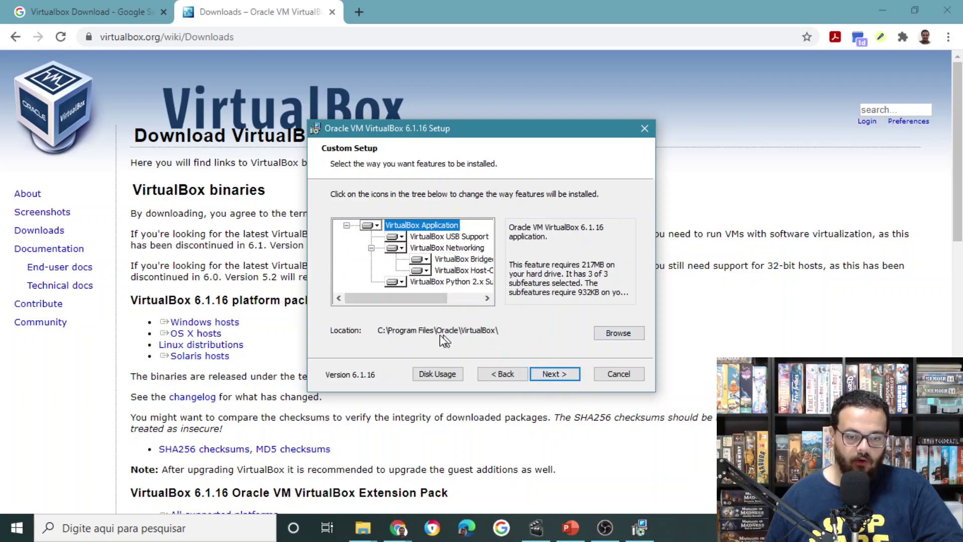
left_click(554, 374)
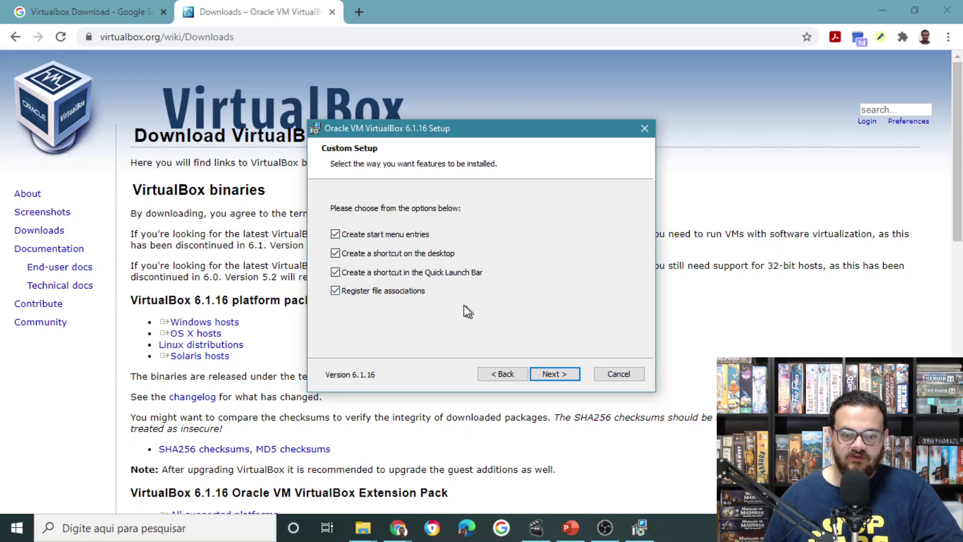
left_click(556, 377)
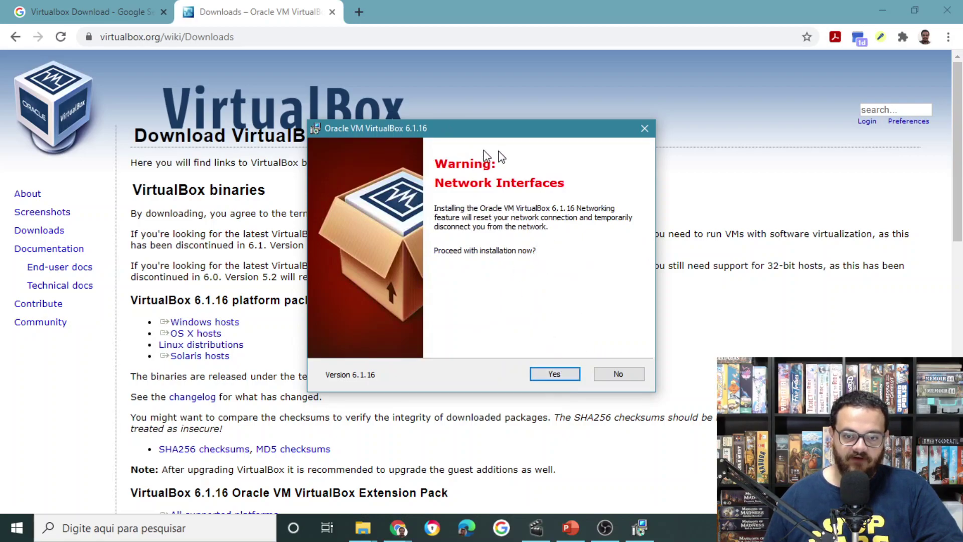
left_click(554, 375)
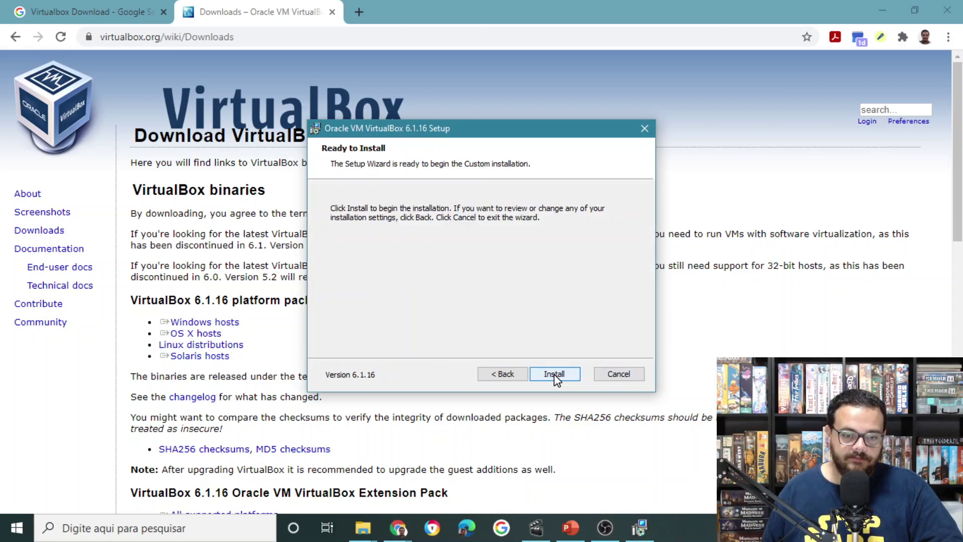
Install VirtualBox 6.1.16, allow the Oracle USB driver, and finish the wizard.
left_click(555, 375)
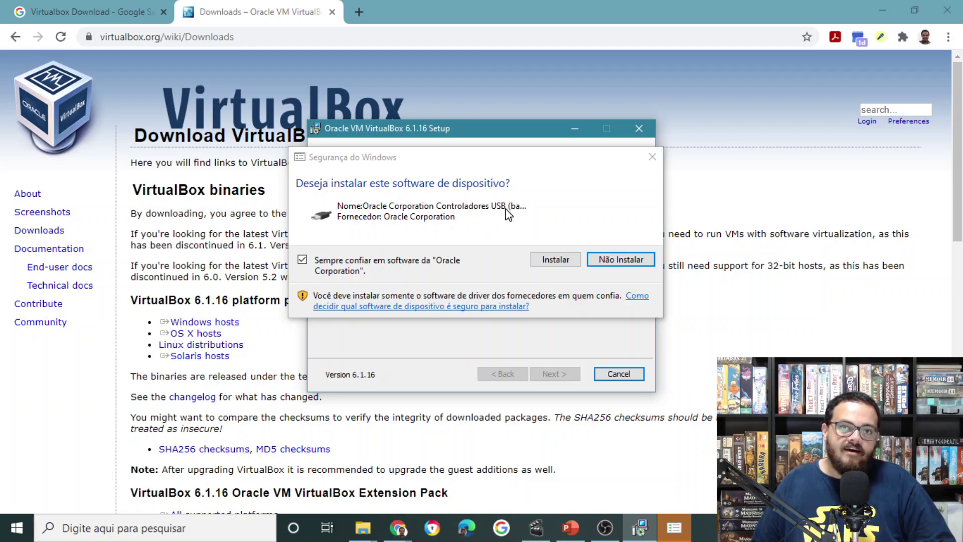
left_click(564, 264)
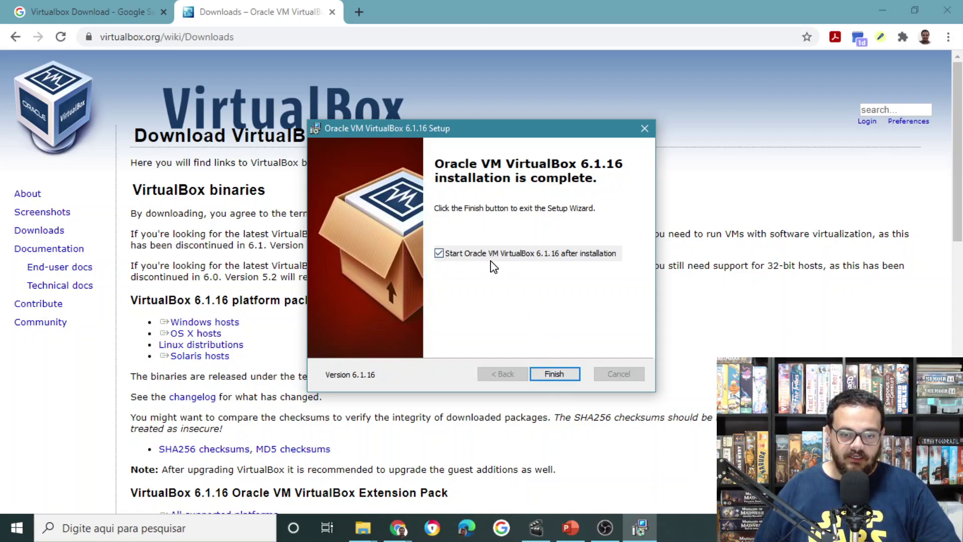
left_click(561, 375)
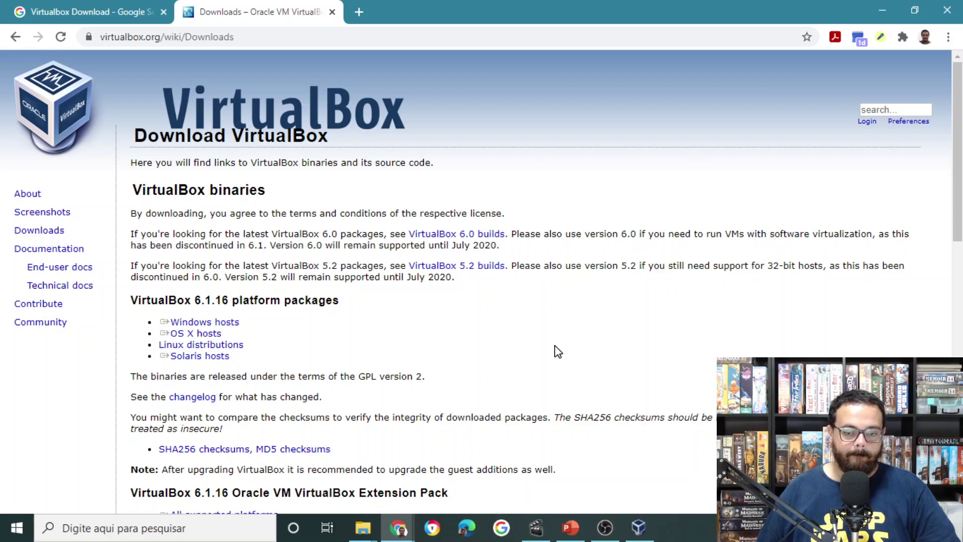
Switch to the VirtualBox manager, then return to the PowerPoint 'Passos' slide listing the setup steps.
left_click(644, 535)
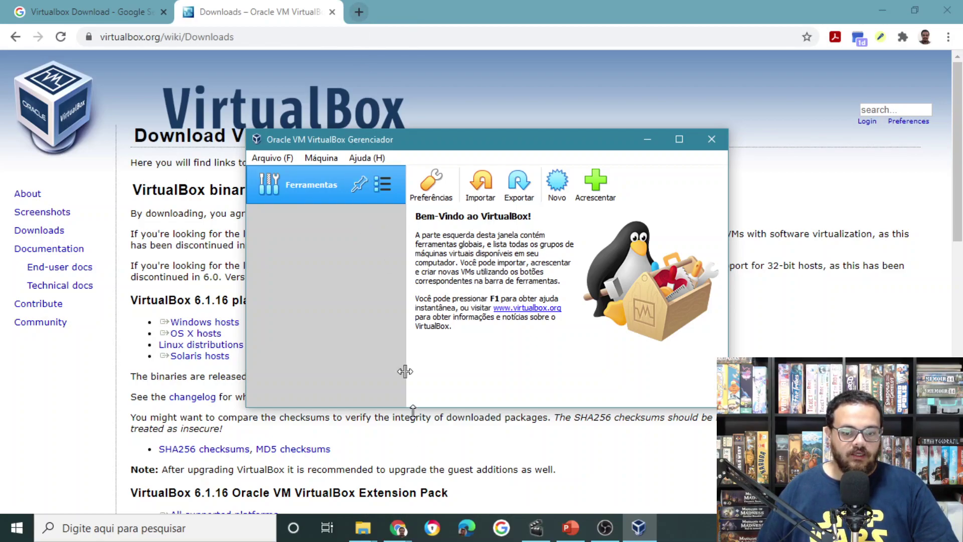
left_click(567, 534)
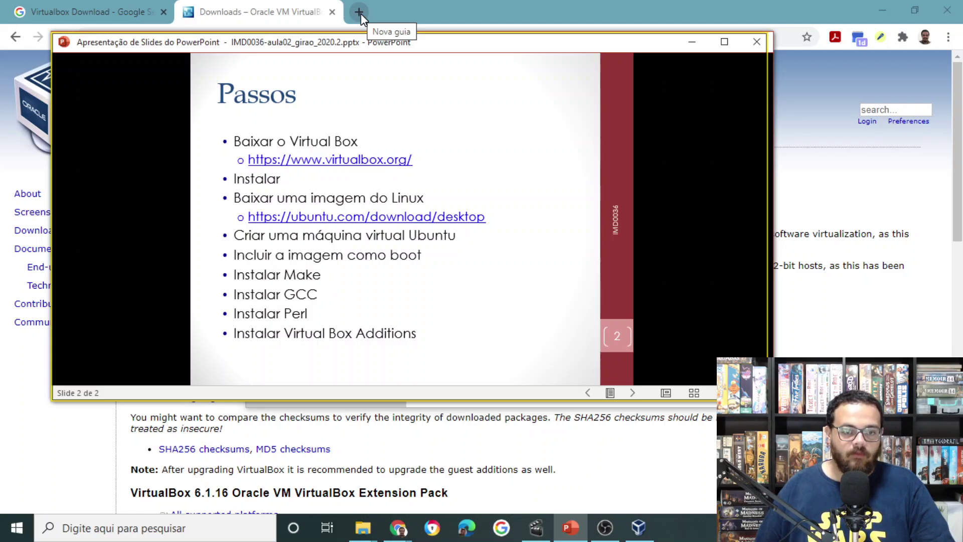
left_click(360, 14)
Search Google for 'ubuntu download' and open the Download Ubuntu Desktop result.
type("ub")
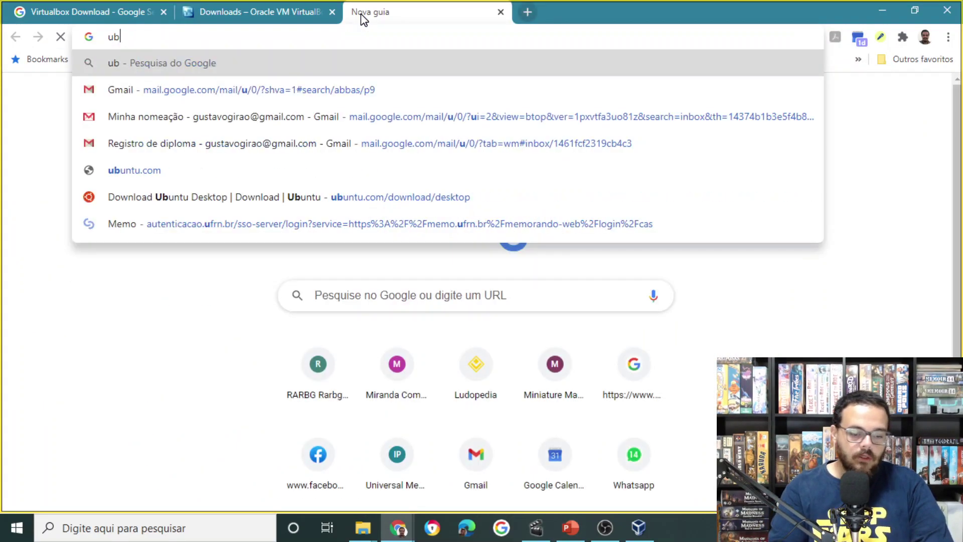
type("untu download")
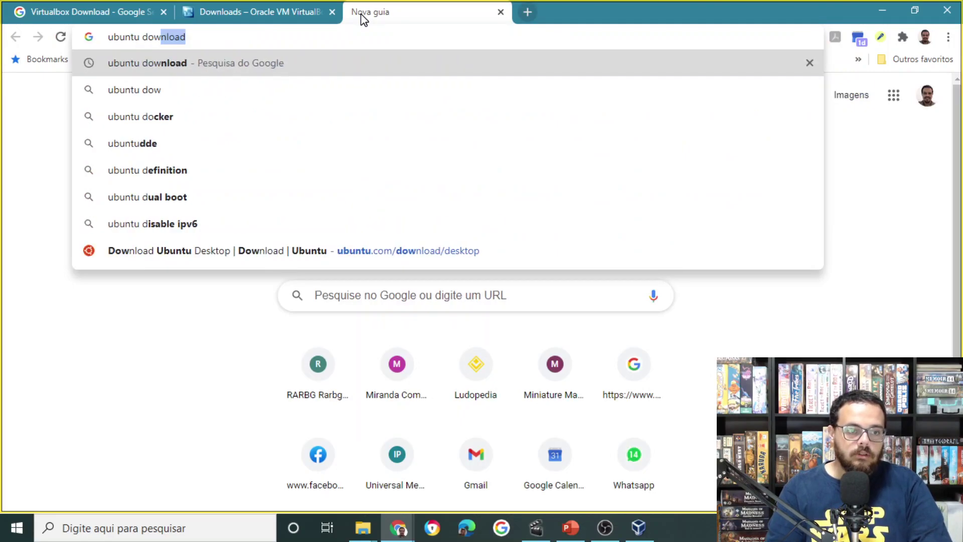
key("Return")
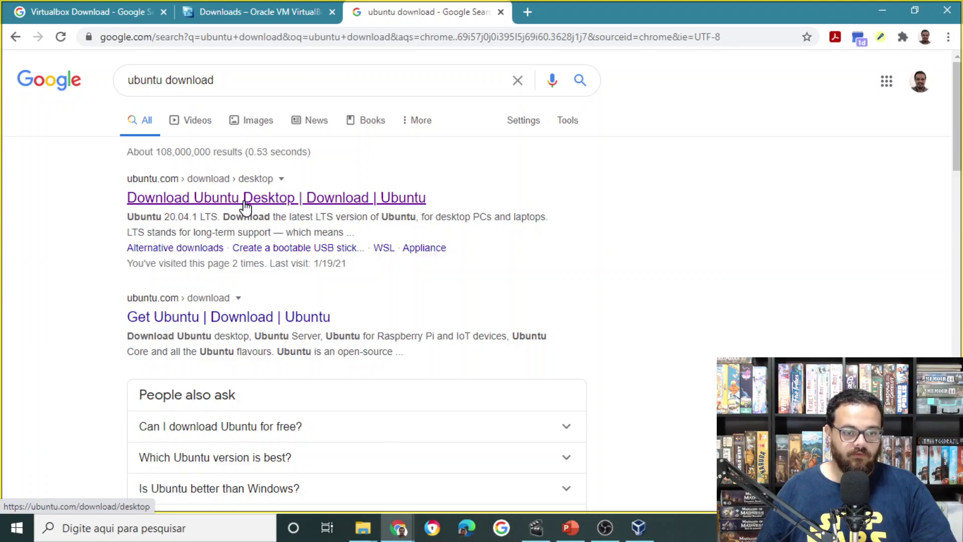
left_click(244, 202)
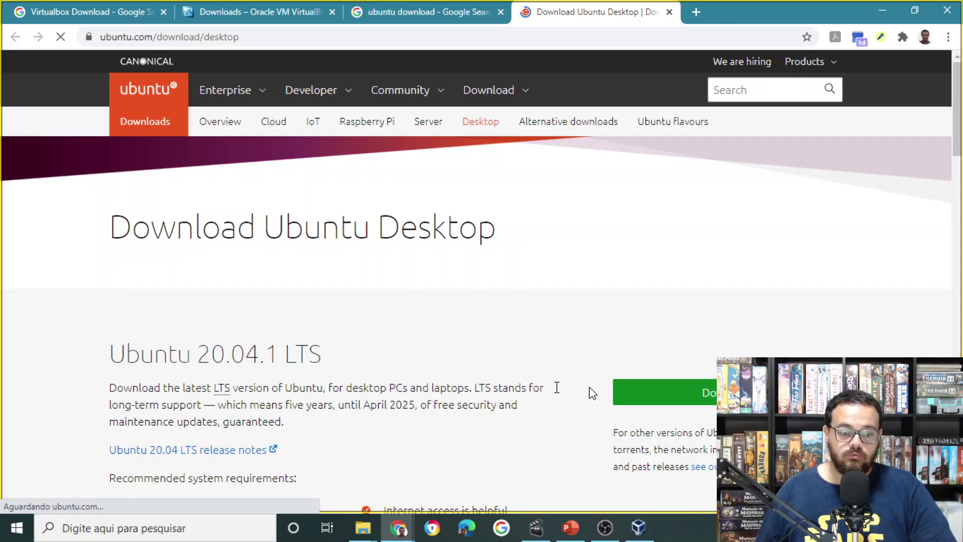
Download the Ubuntu 20.04.1 LTS desktop ISO, saving it to Downloads\Virtual Box.
scroll(669, 392, "down", 5)
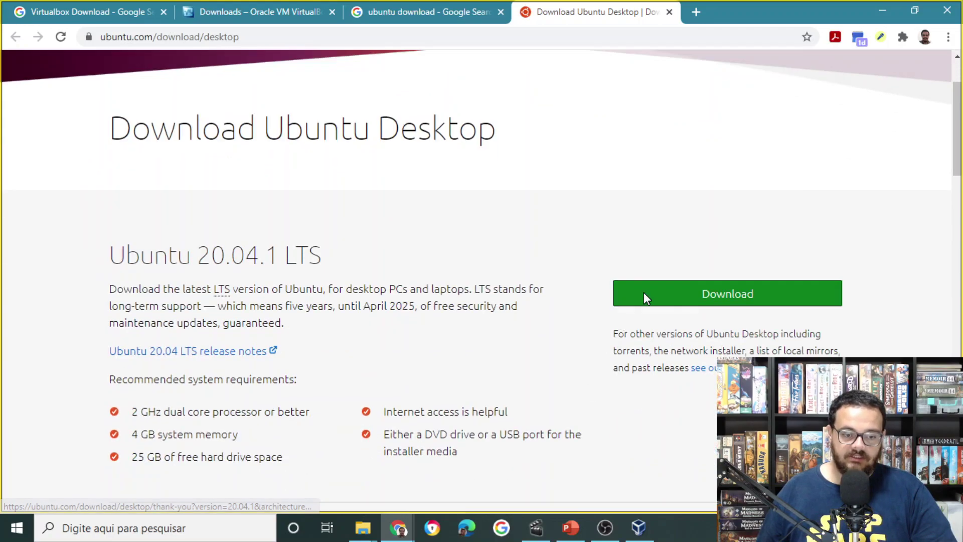
scroll(680, 278, "up", 4)
left_click(705, 329)
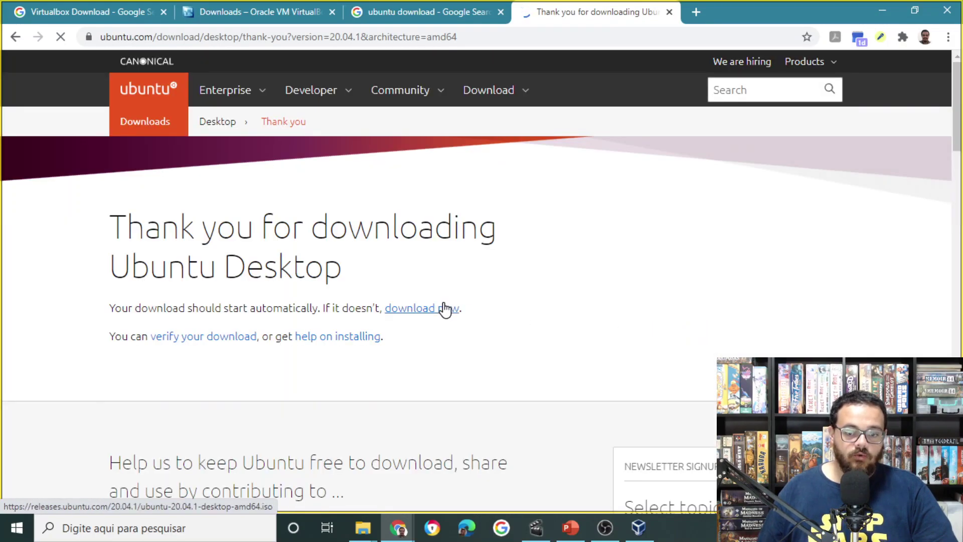
scroll(432, 291, "down", 7)
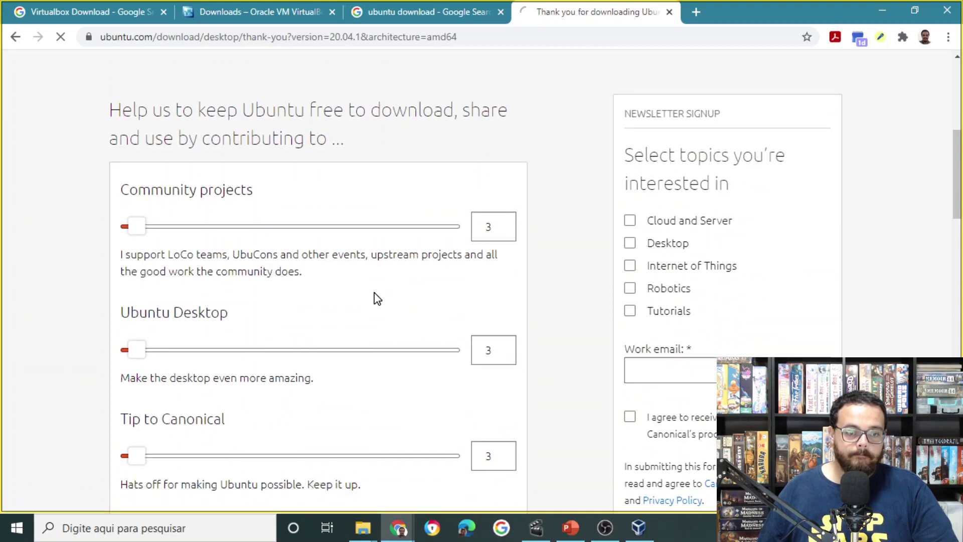
scroll(384, 281, "up", 6)
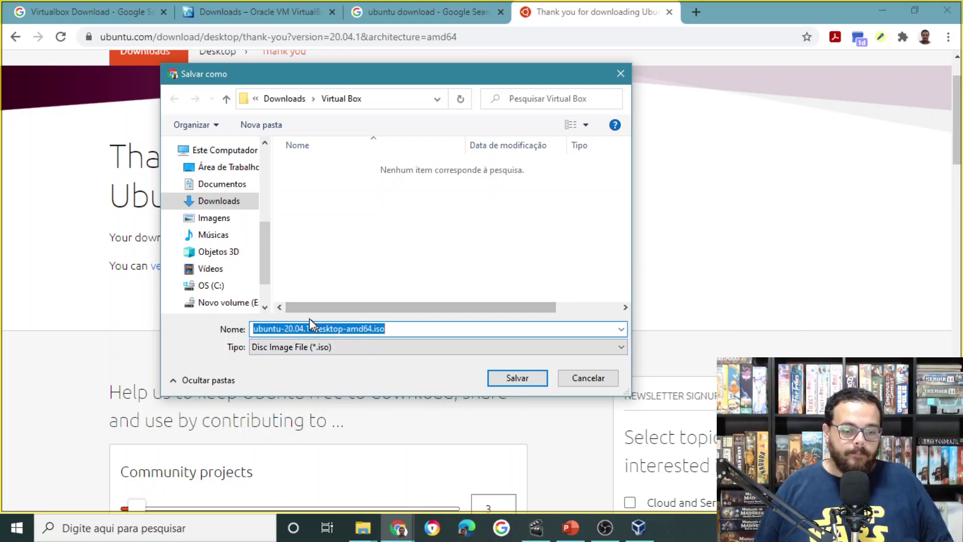
left_click(505, 382)
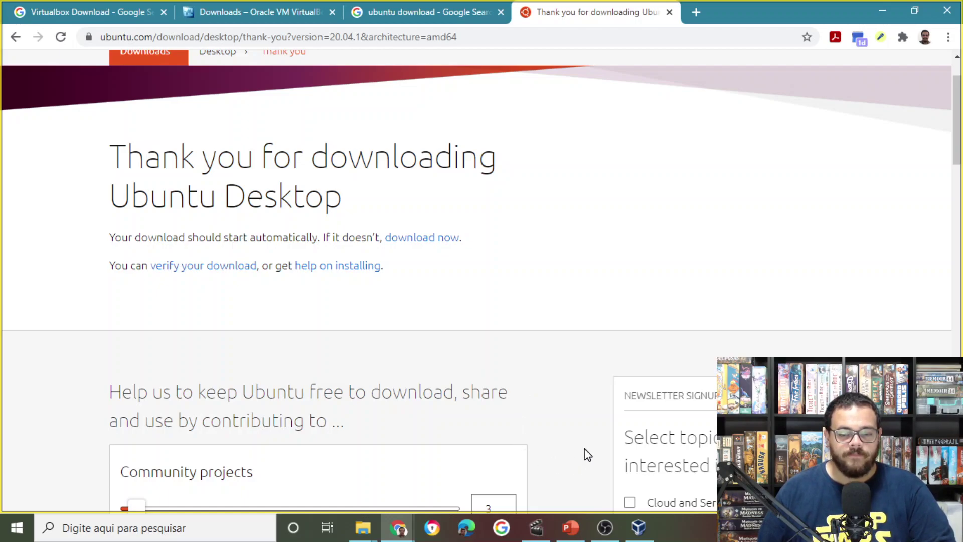
left_click(645, 536)
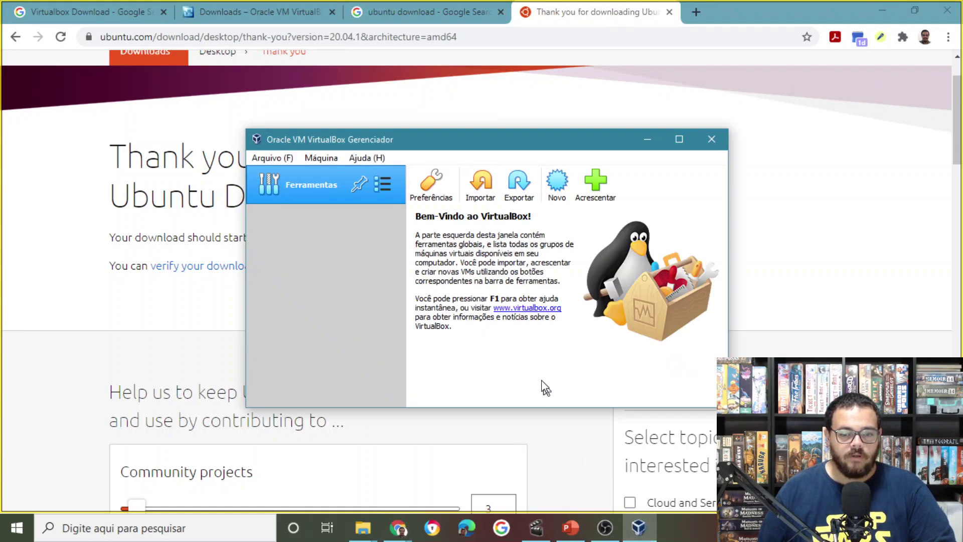
Create a new VM named Ubuntu with type Linux, version Ubuntu_64, and continue to memory.
left_click(561, 193)
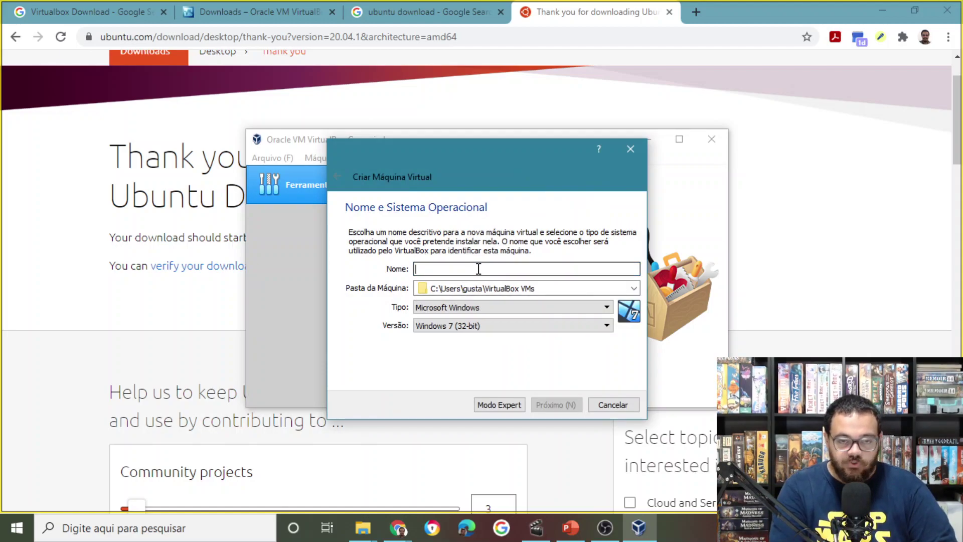
type("Ubuntu")
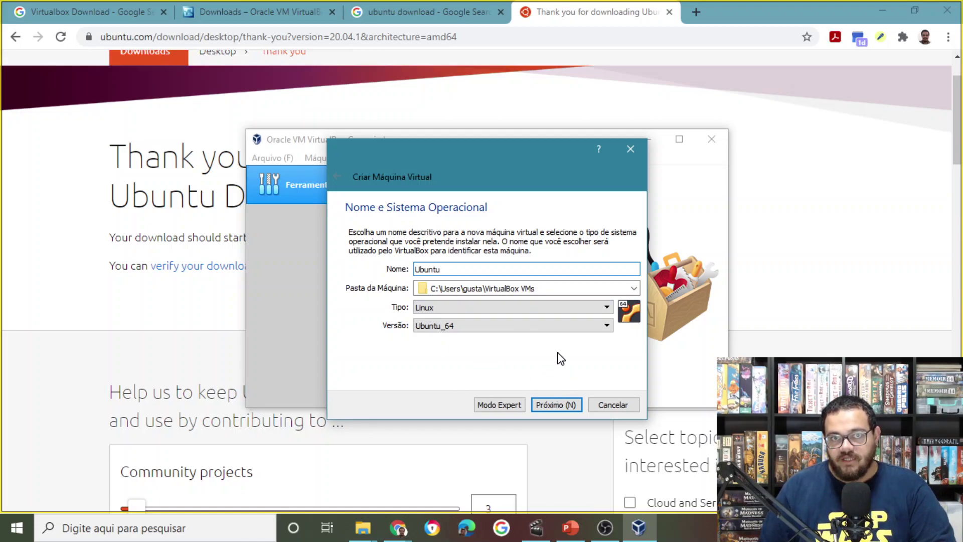
left_click(557, 408)
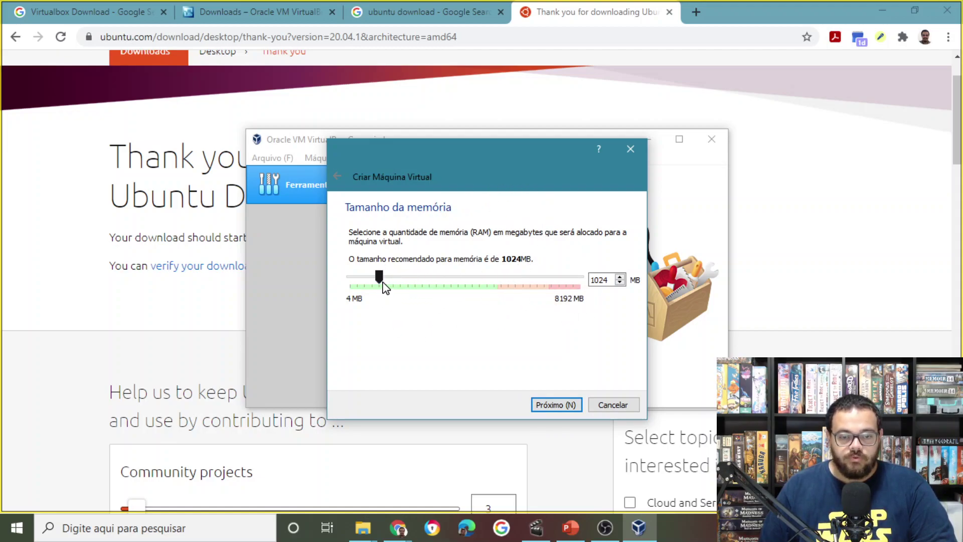
Set the Ubuntu VM's memory size to 4096 MB.
left_click_drag(380, 282, 498, 291)
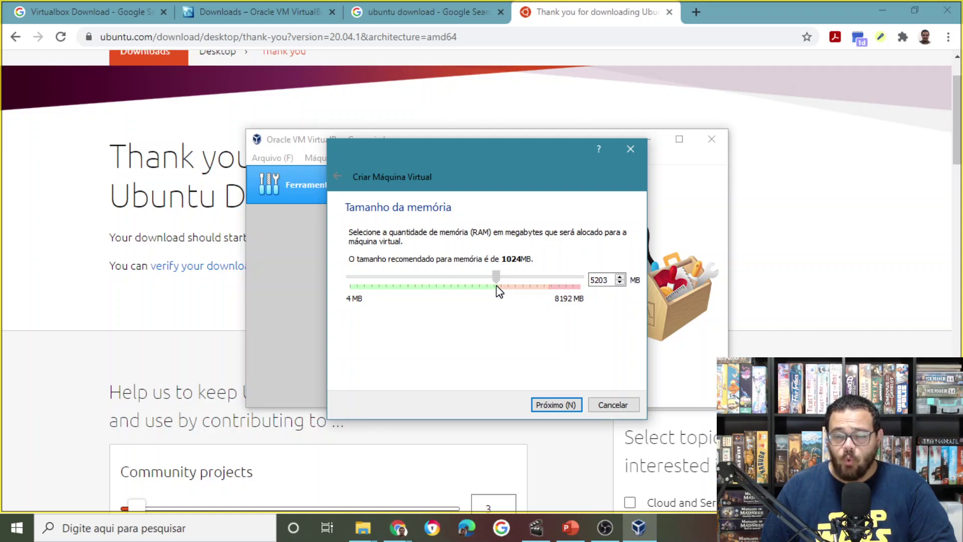
left_click_drag(497, 287, 471, 295)
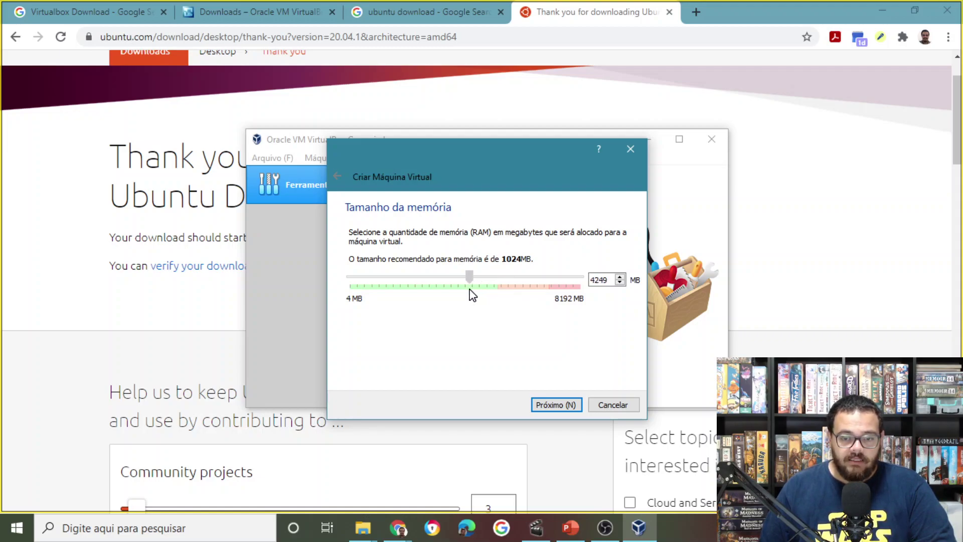
left_click_drag(610, 280, 582, 281)
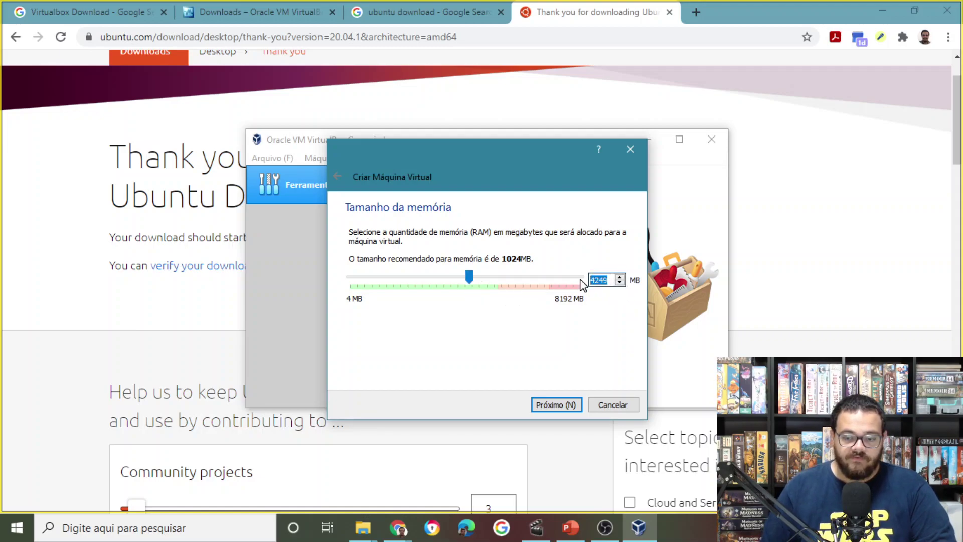
type("4096")
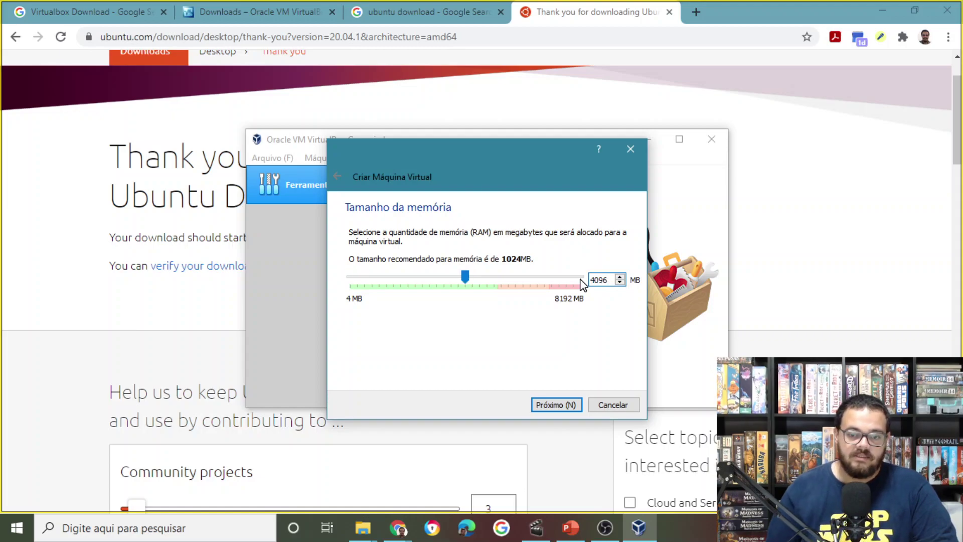
left_click(555, 405)
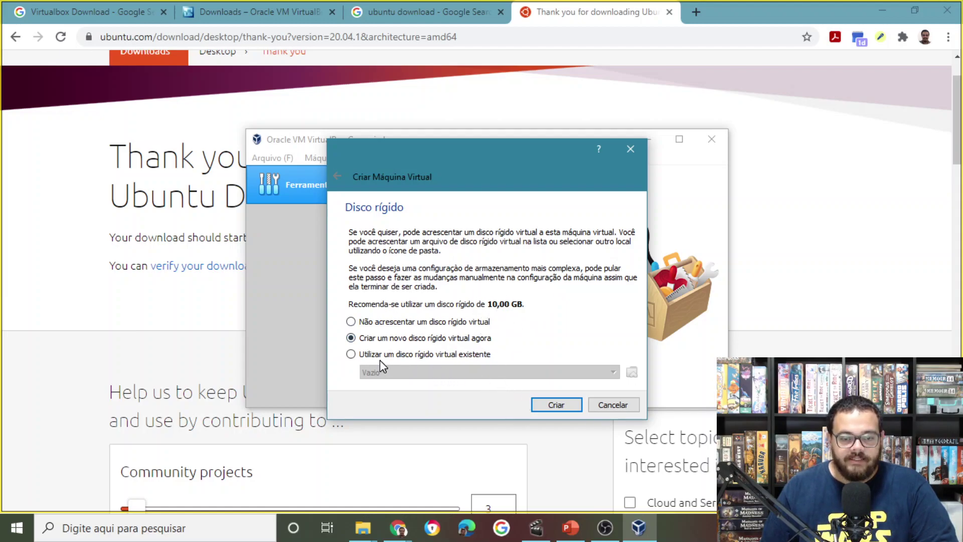
Create a new 10 GB dynamically allocated VDI hard disk to finish the VM.
left_click(557, 404)
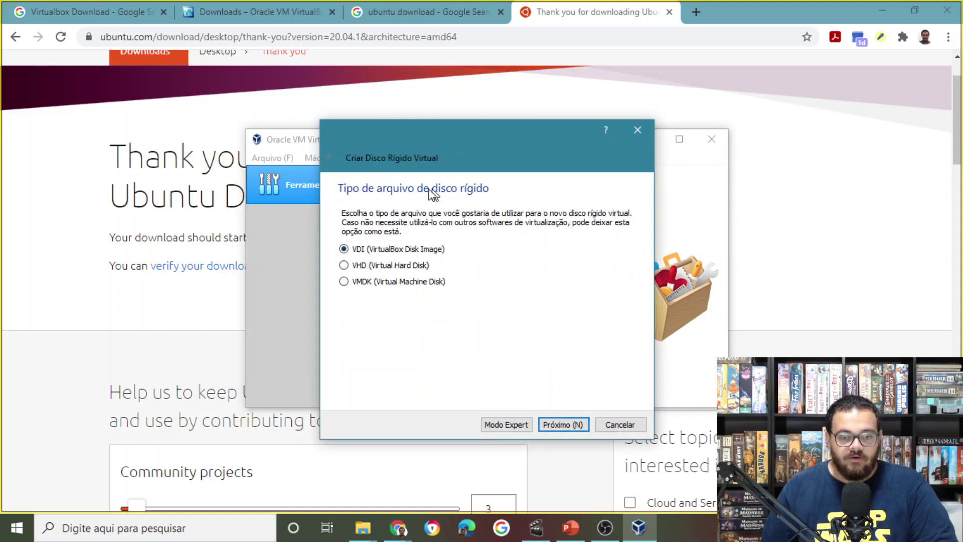
left_click(562, 425)
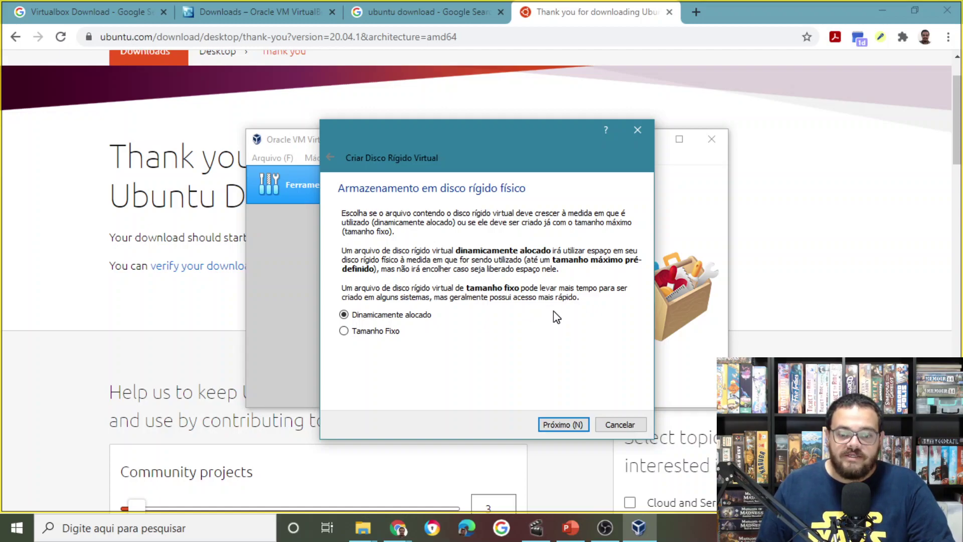
left_click(560, 425)
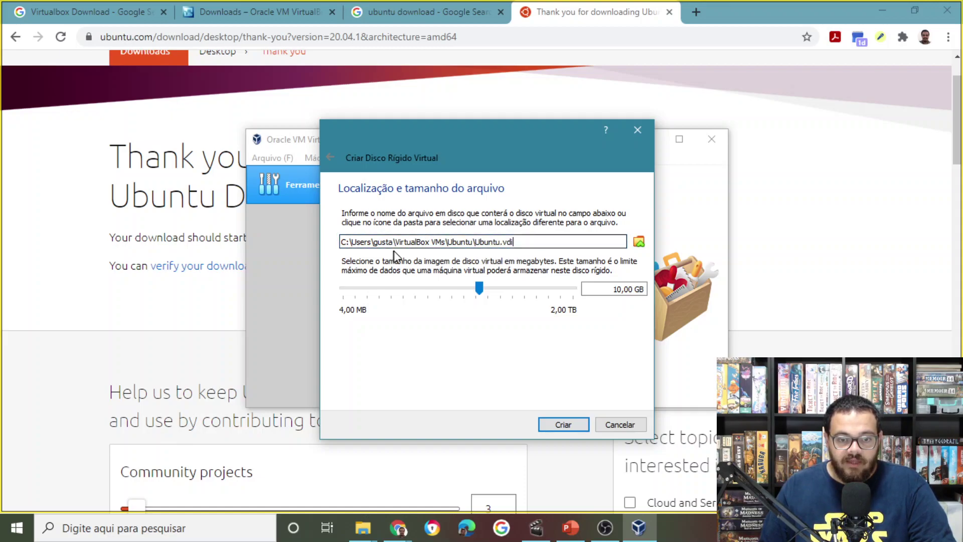
left_click(561, 426)
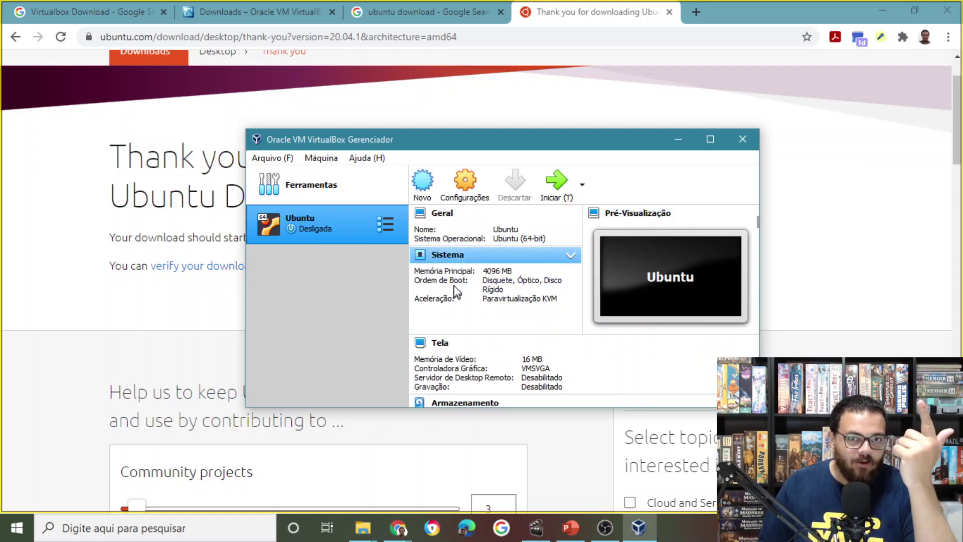
In Storage settings, load ubuntu-20.04.1-desktop-amd64.iso from Downloads\Virtual Box into the empty optical drive.
left_click(466, 191)
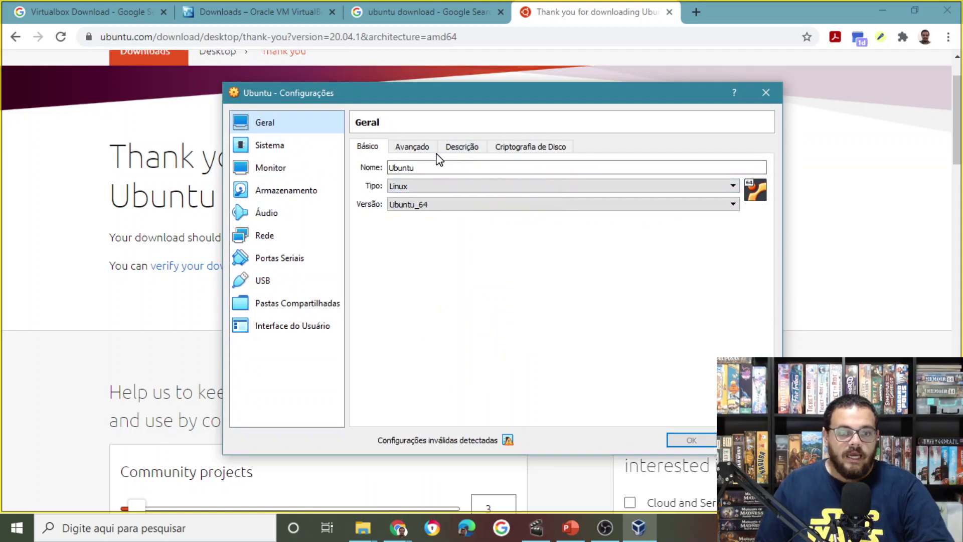
left_click(286, 191)
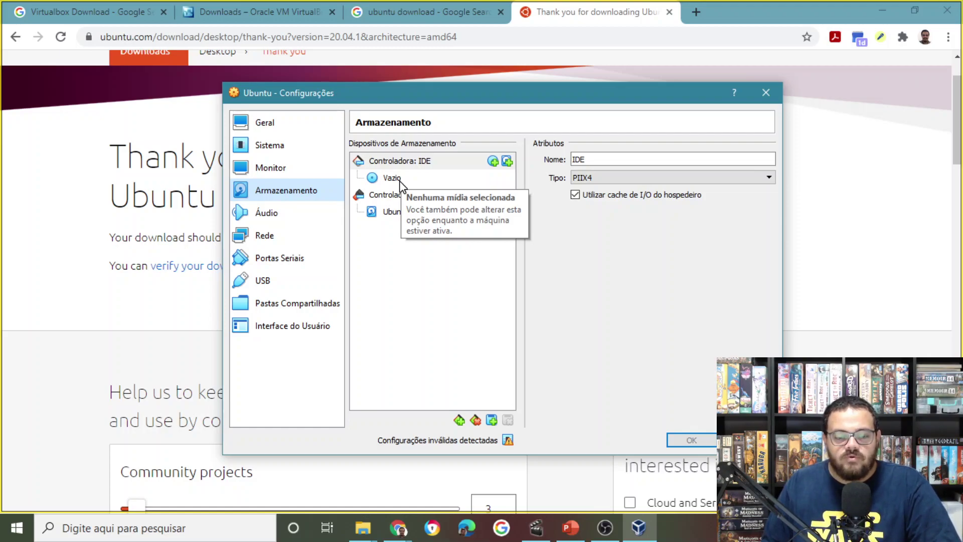
left_click(396, 180)
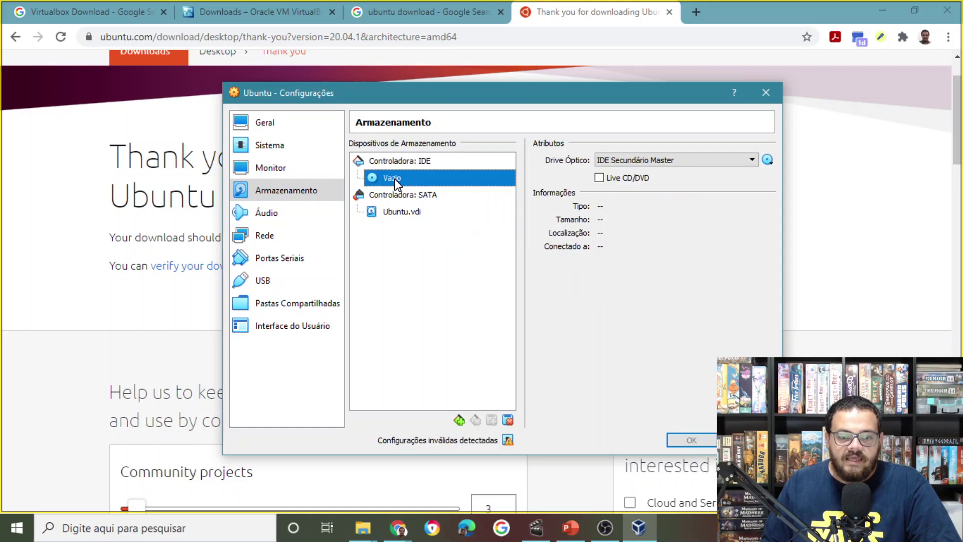
left_click(768, 160)
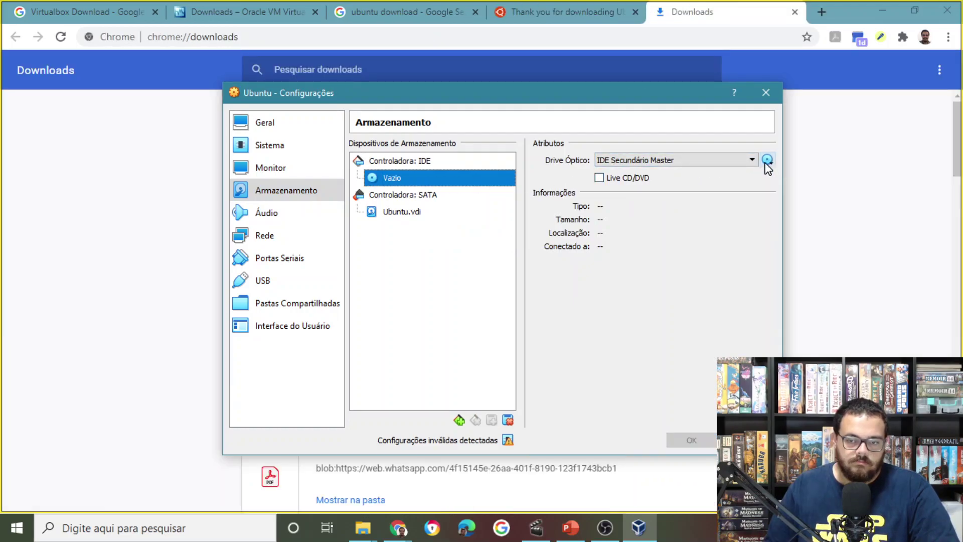
left_click(767, 161)
left_click(800, 196)
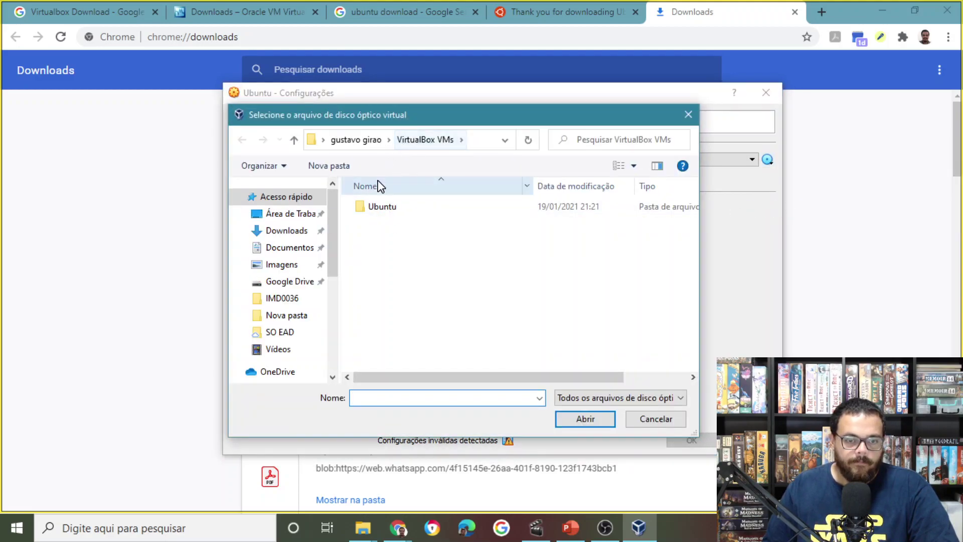
left_click(285, 234)
double_click(377, 227)
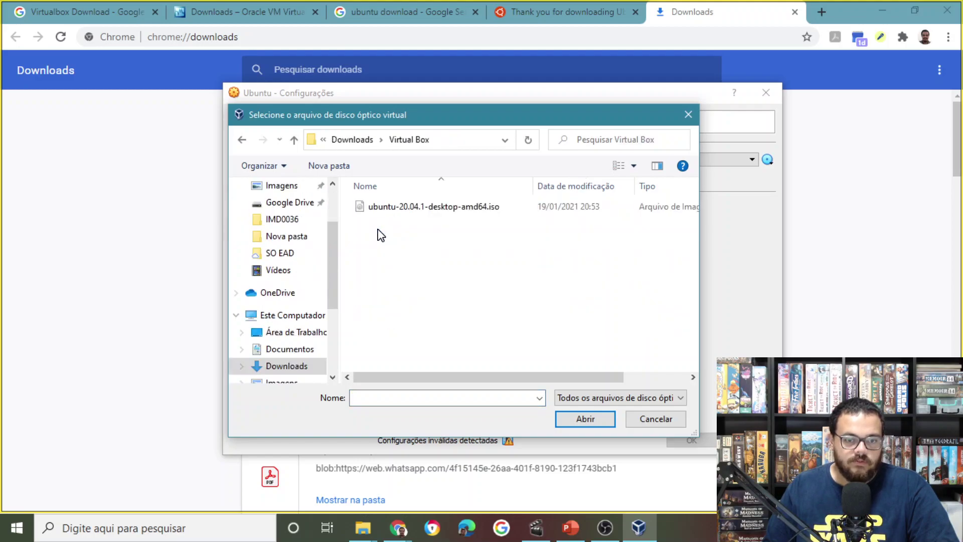
left_click(468, 209)
left_click(592, 420)
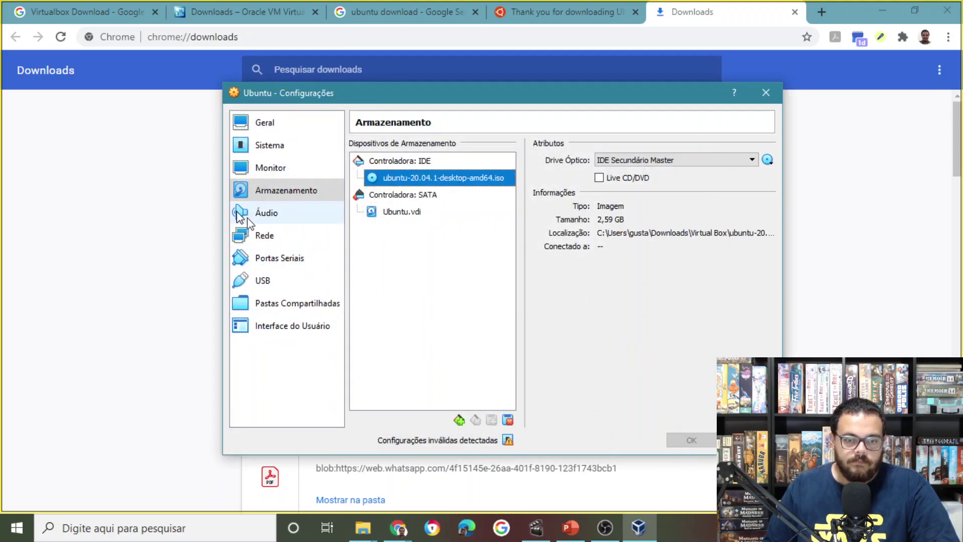
mouse_move(508, 441)
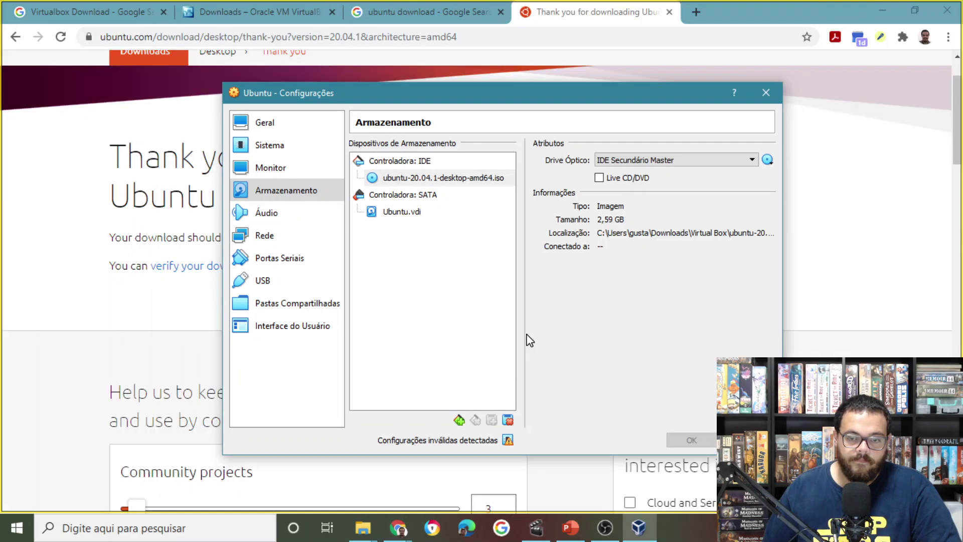
Search 'programas e funcio', check both virtualization platforms in Windows Features, and apply.
left_click(172, 528)
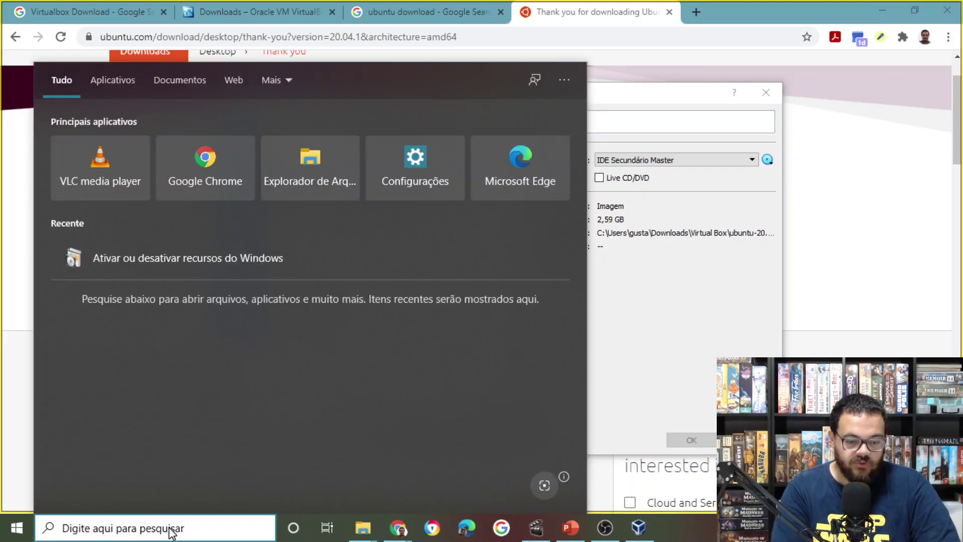
type("prog")
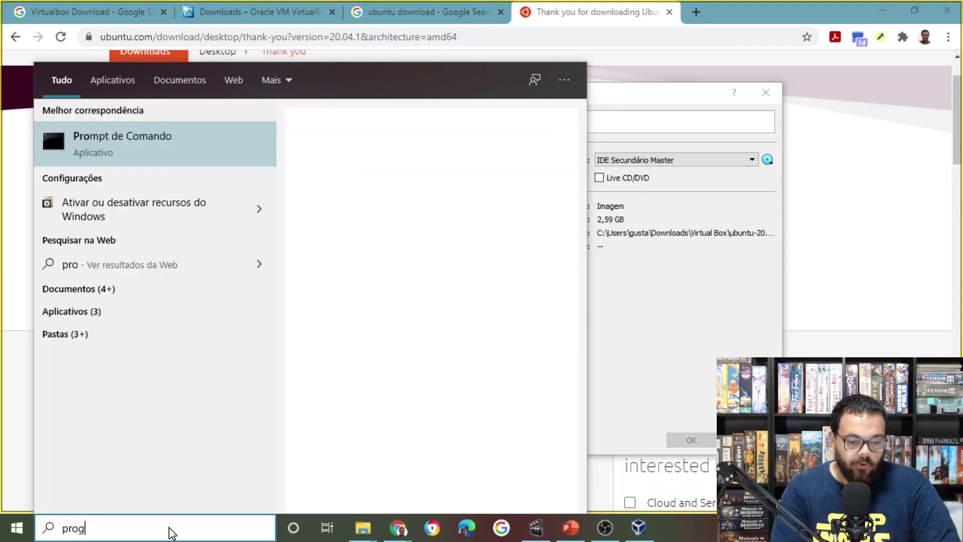
type("ramas e funcio")
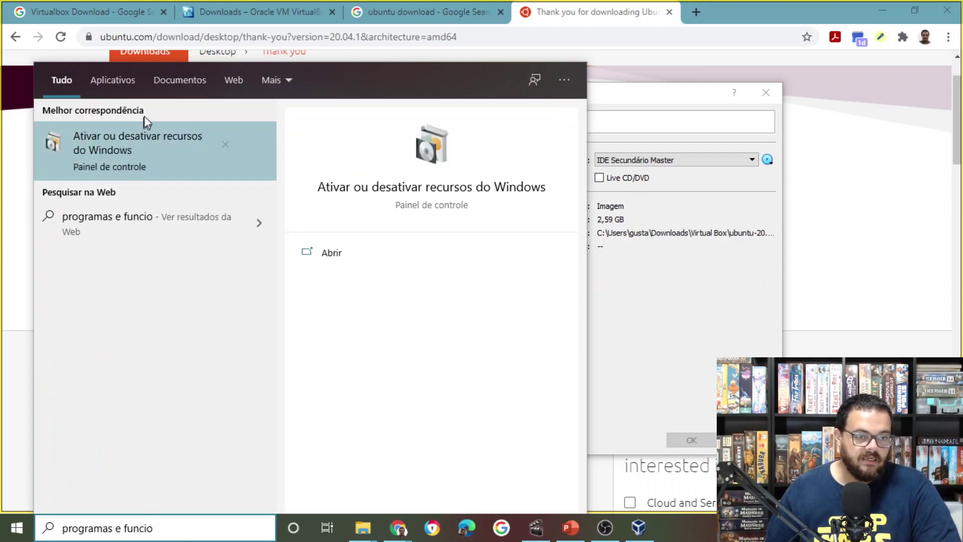
left_click(150, 143)
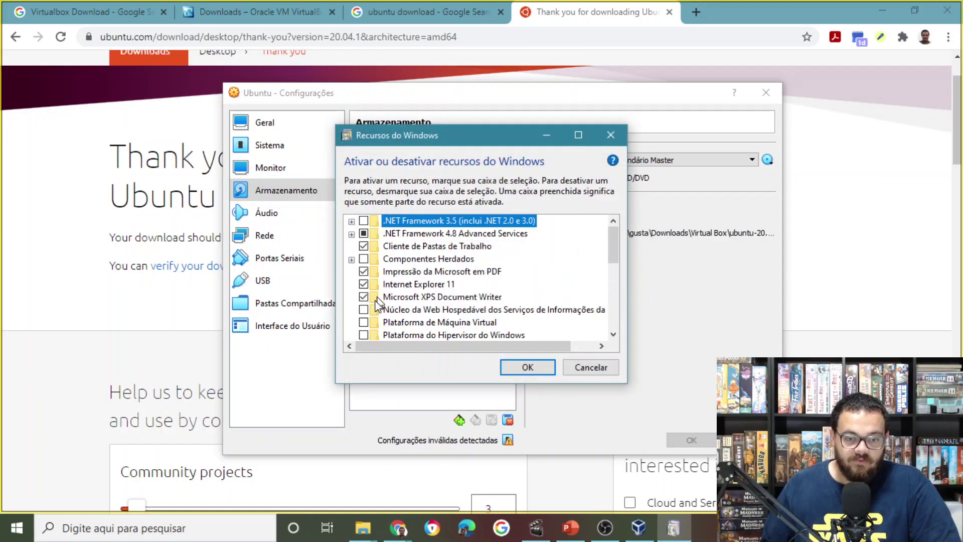
scroll(409, 285, "down", 1)
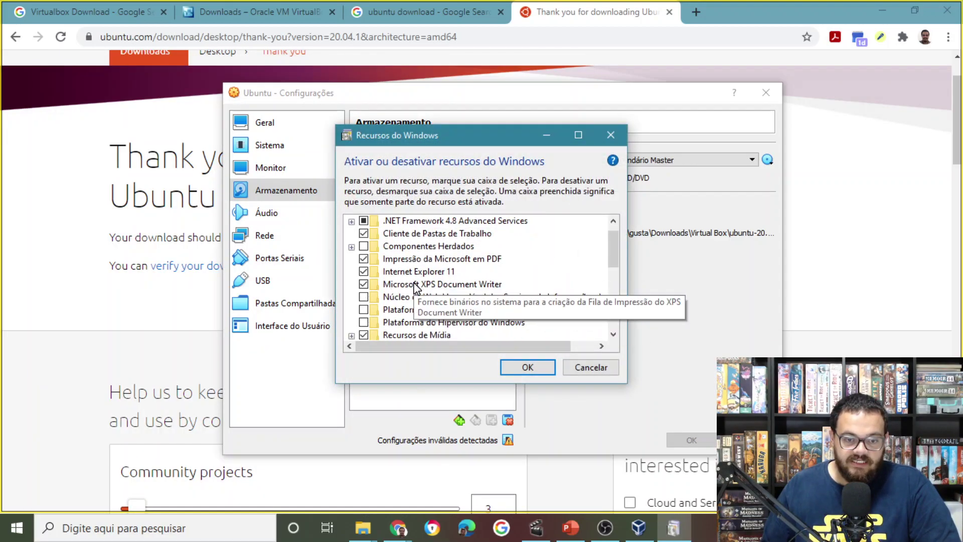
left_click(363, 323)
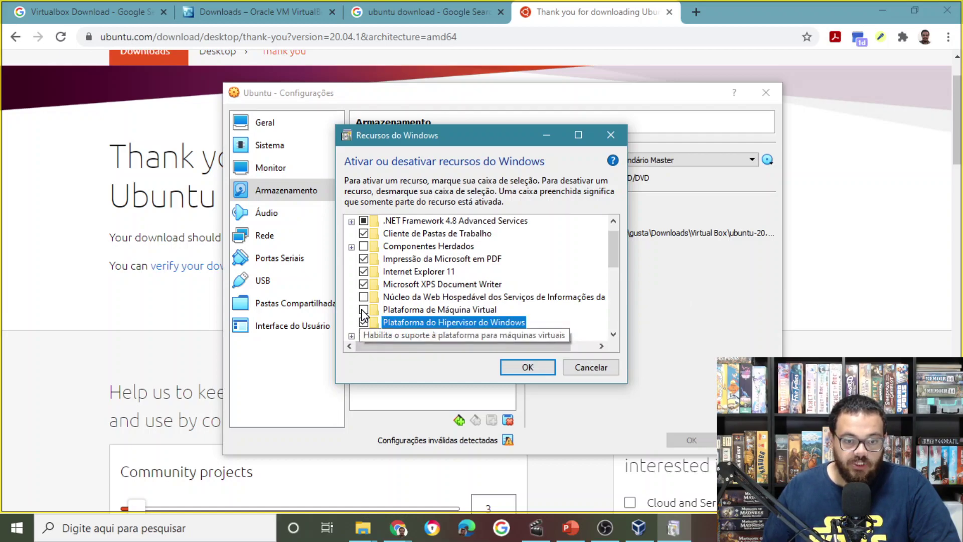
left_click(363, 309)
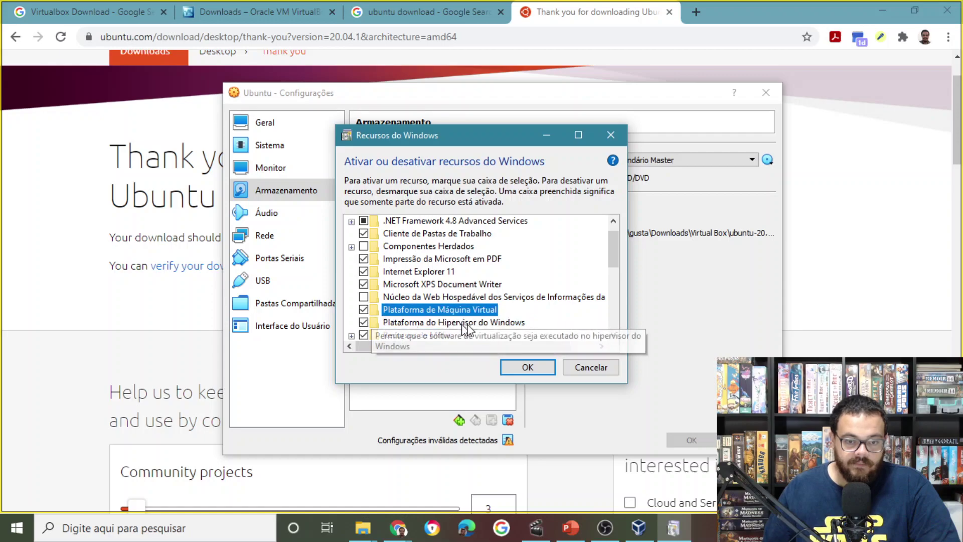
left_click(529, 367)
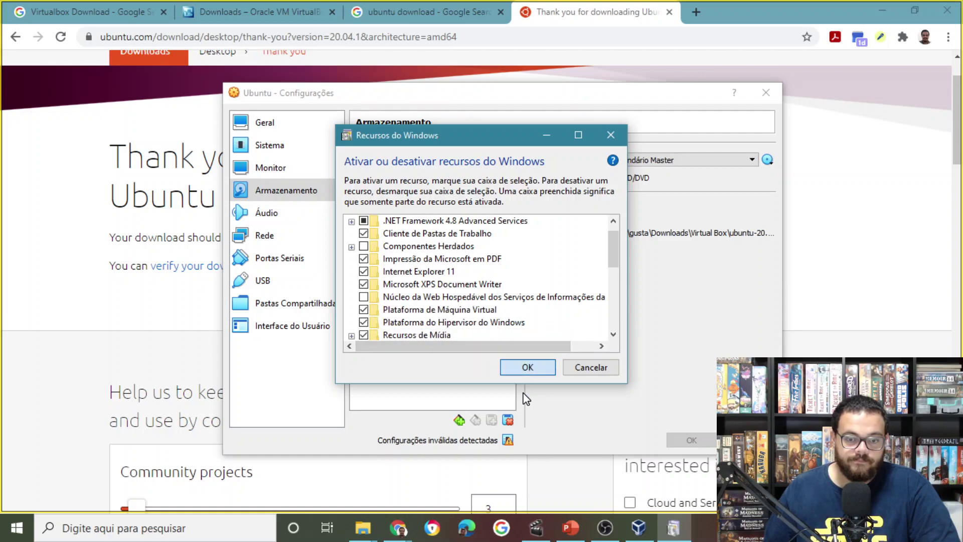
left_click(531, 371)
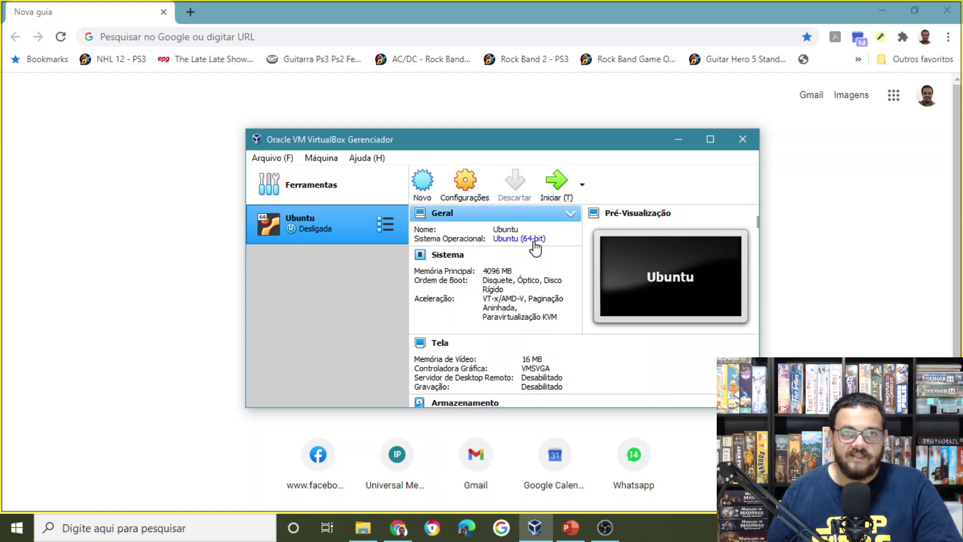
Reopen the Ubuntu VM's Storage settings and load ubuntu-20.04.1-desktop-amd64.iso into the empty optical drive.
left_click(476, 195)
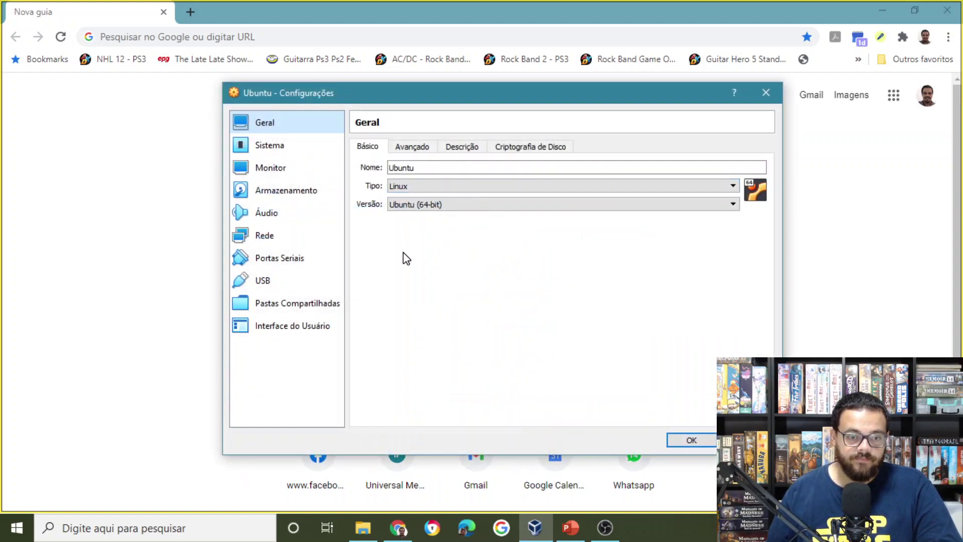
left_click(300, 191)
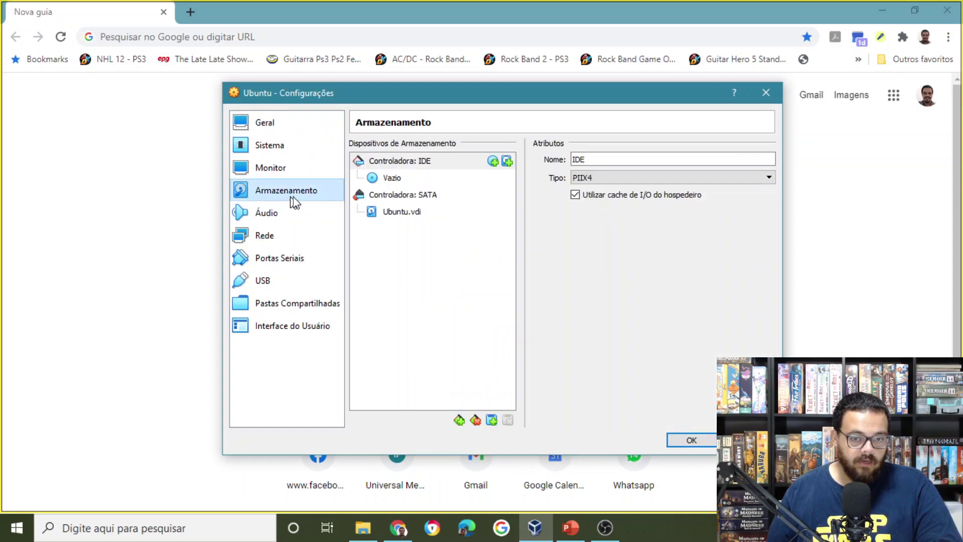
left_click(391, 181)
left_click(767, 160)
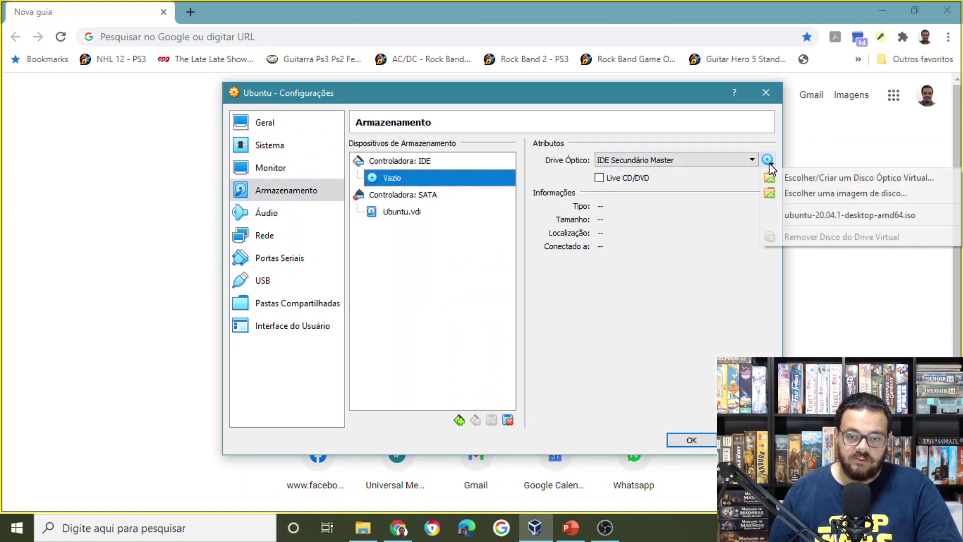
left_click(802, 199)
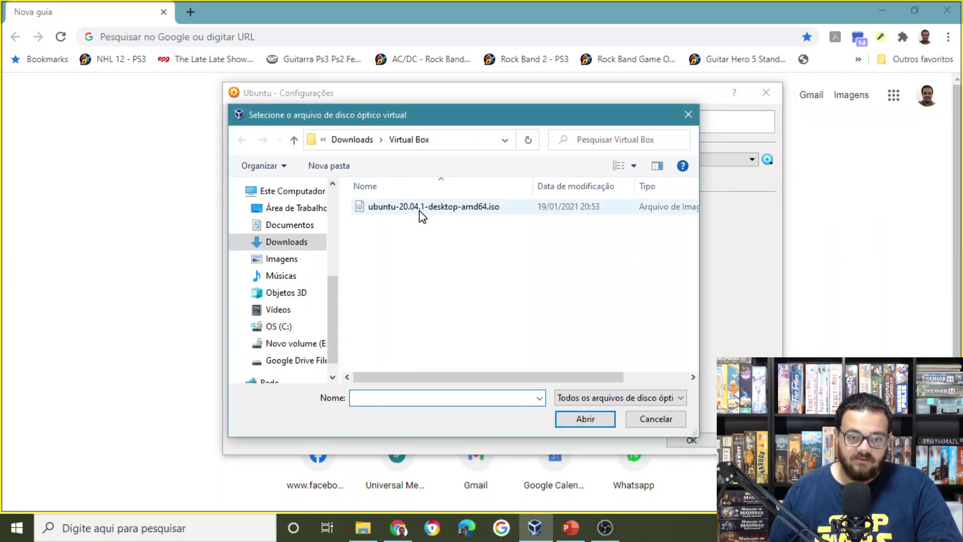
left_click(422, 210)
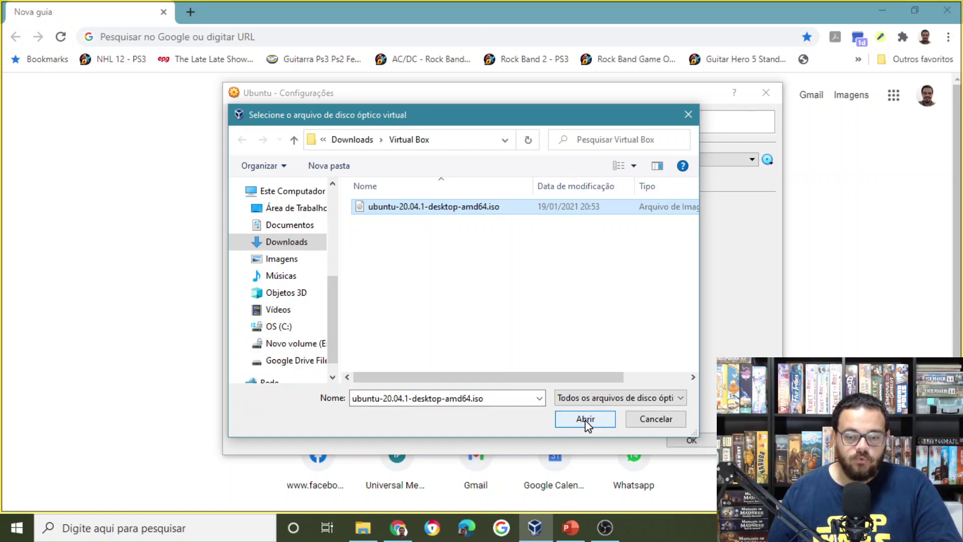
left_click(585, 420)
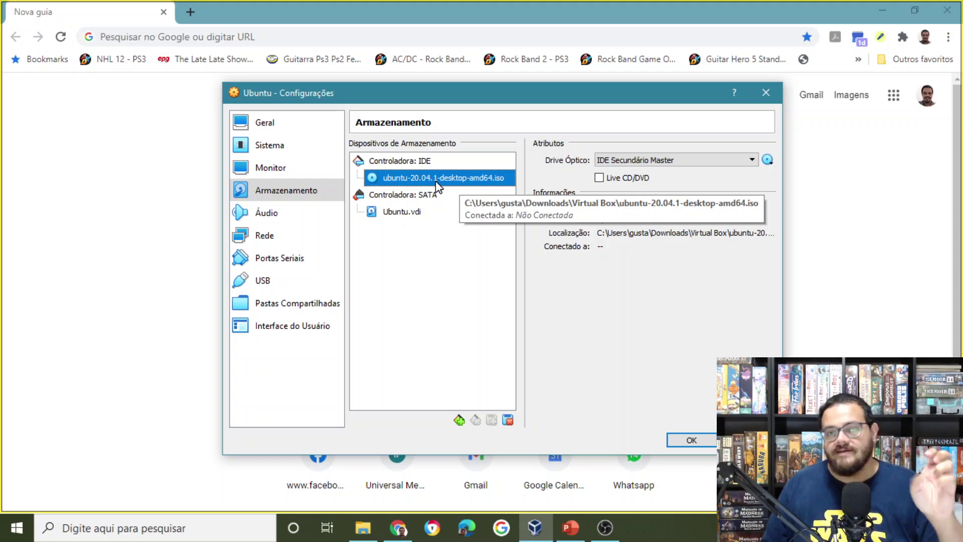
Set the Ubuntu VM to 4 processors on System > Processor.
left_click(270, 150)
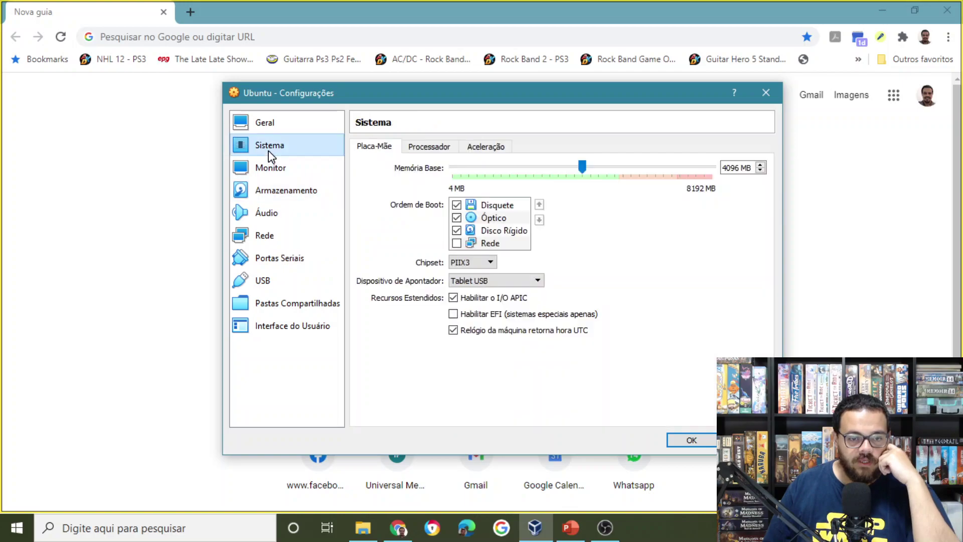
left_click(432, 151)
left_click_drag(444, 167, 550, 177)
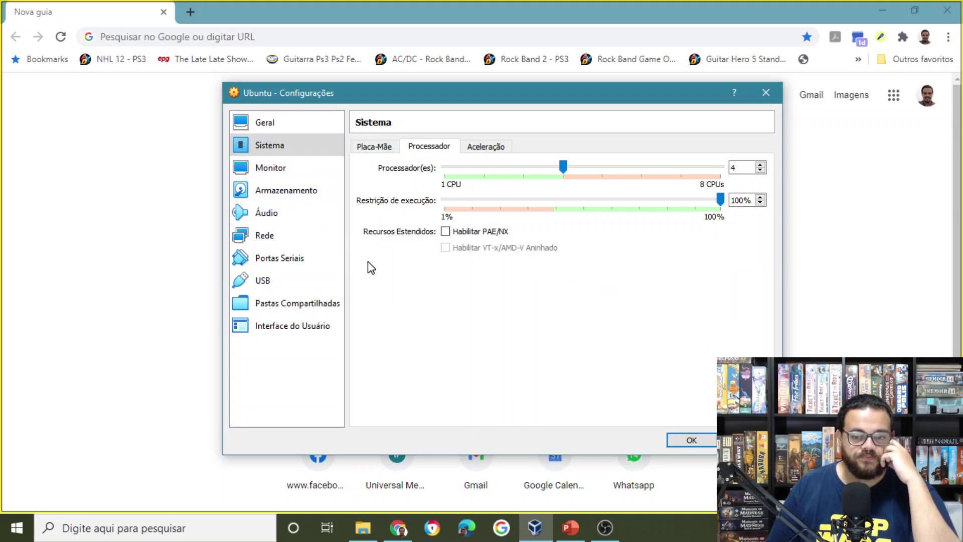
Review the General Advanced, Description and Disk Encryption tabs, then save the settings.
left_click(266, 131)
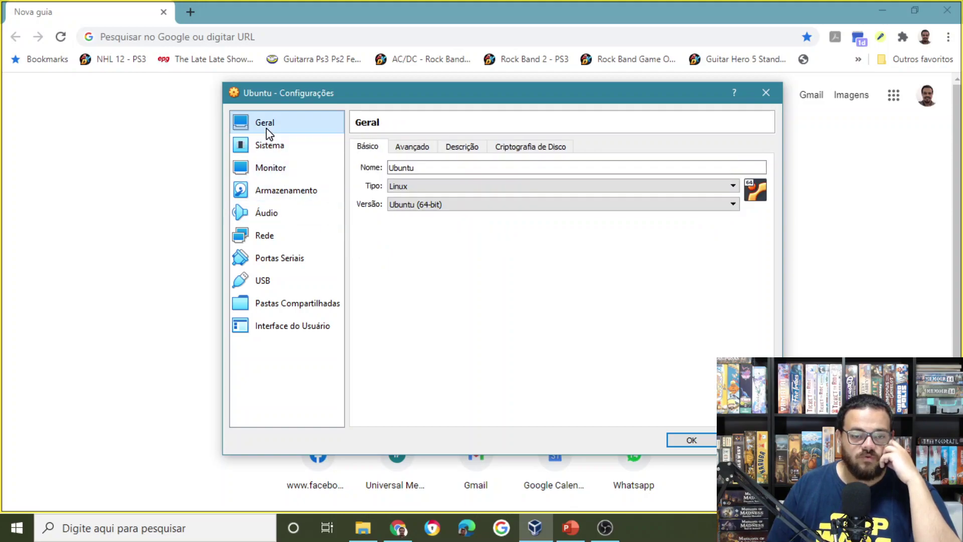
left_click(415, 151)
left_click(475, 152)
left_click(525, 153)
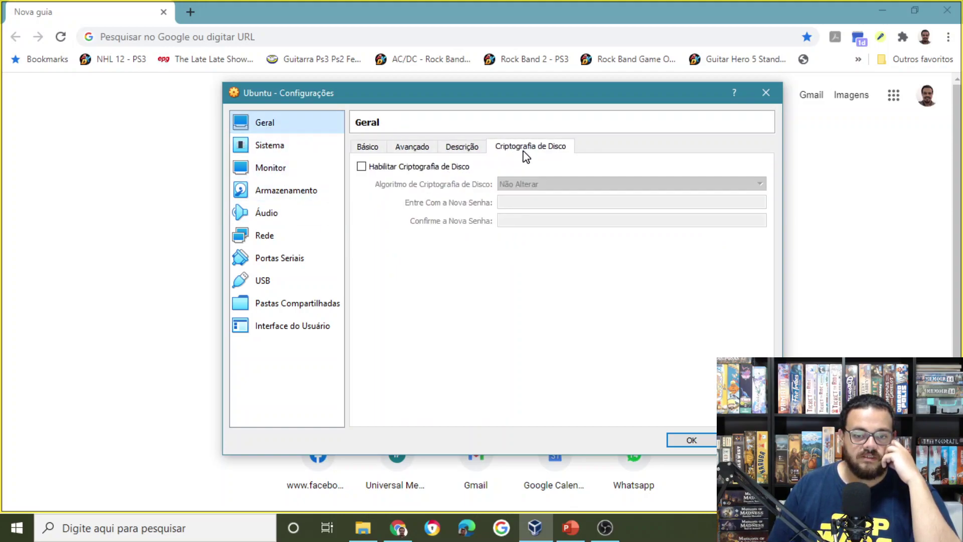
left_click(358, 149)
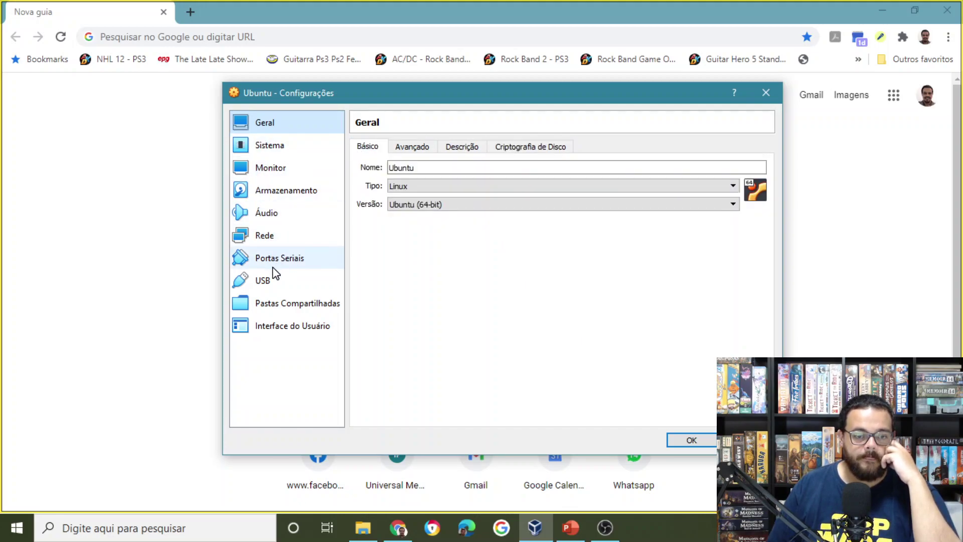
left_click(692, 440)
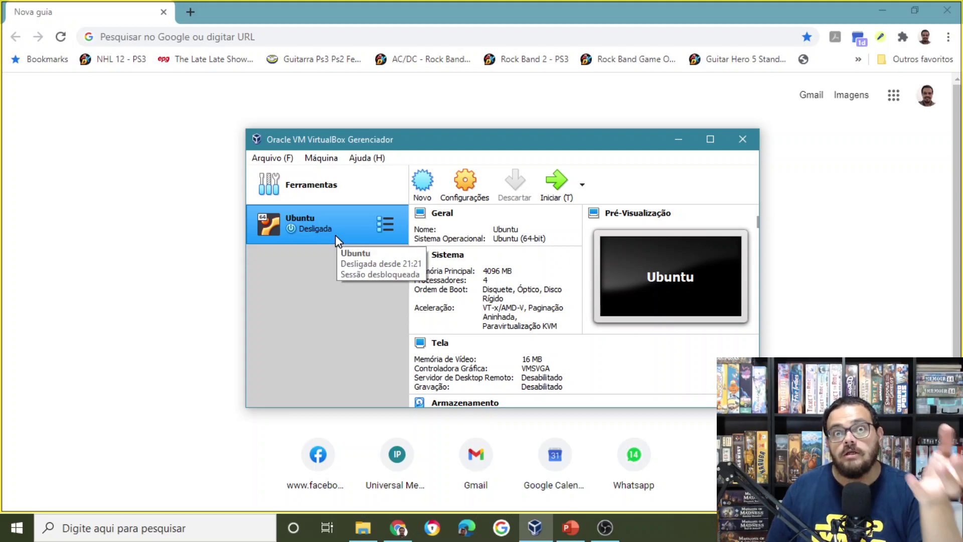
Launch the Ubuntu VM with Iniciar after glancing at its context menu.
right_click(335, 235)
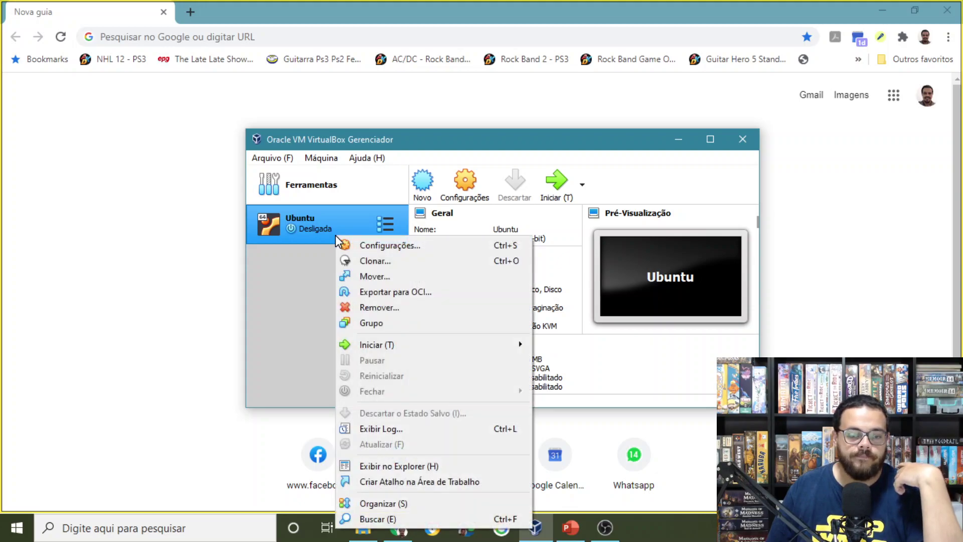
left_click(607, 183)
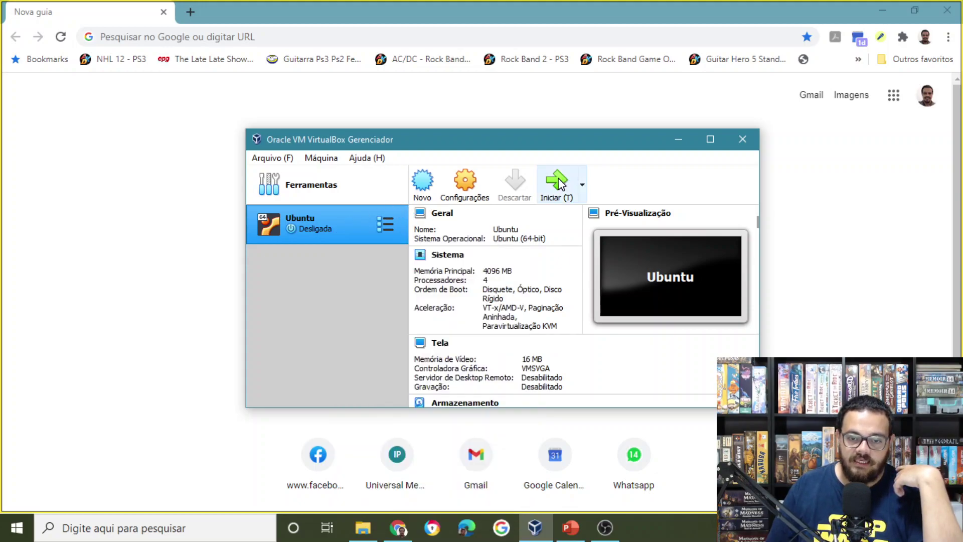
left_click(561, 185)
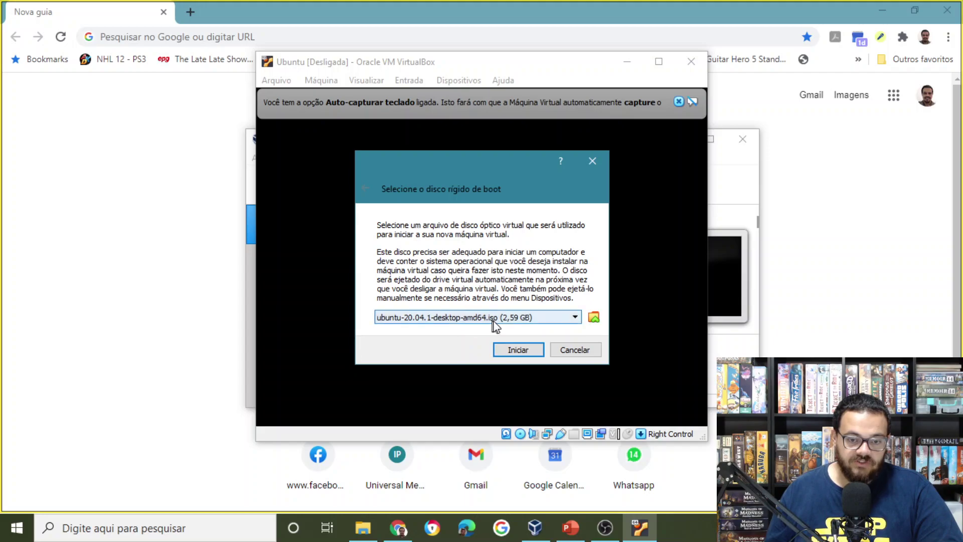
Confirm ubuntu-20.04.1-desktop-amd64.iso as the startup disk and start booting.
left_click(520, 350)
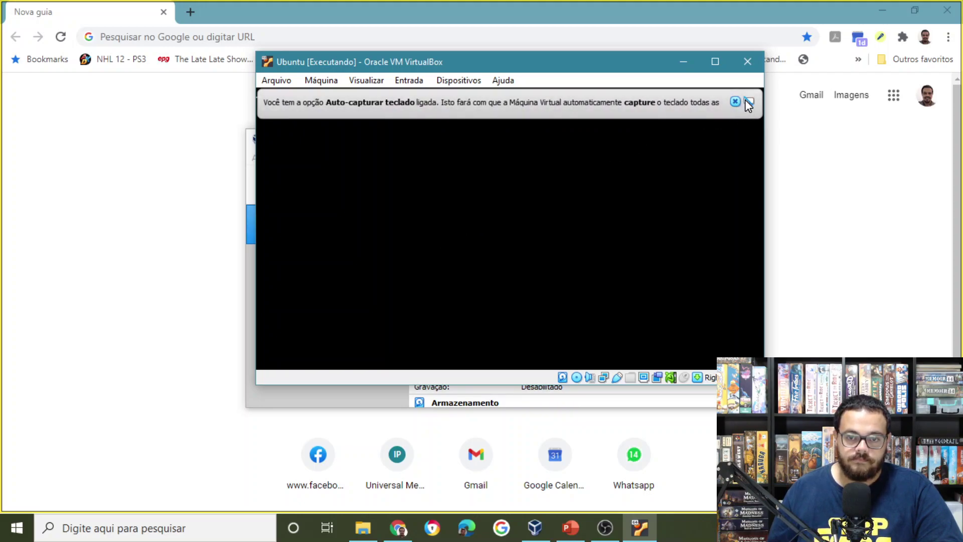
Dismiss the keyboard auto-capture notice, shift the VM window left, and bring it back to front.
left_click(748, 102)
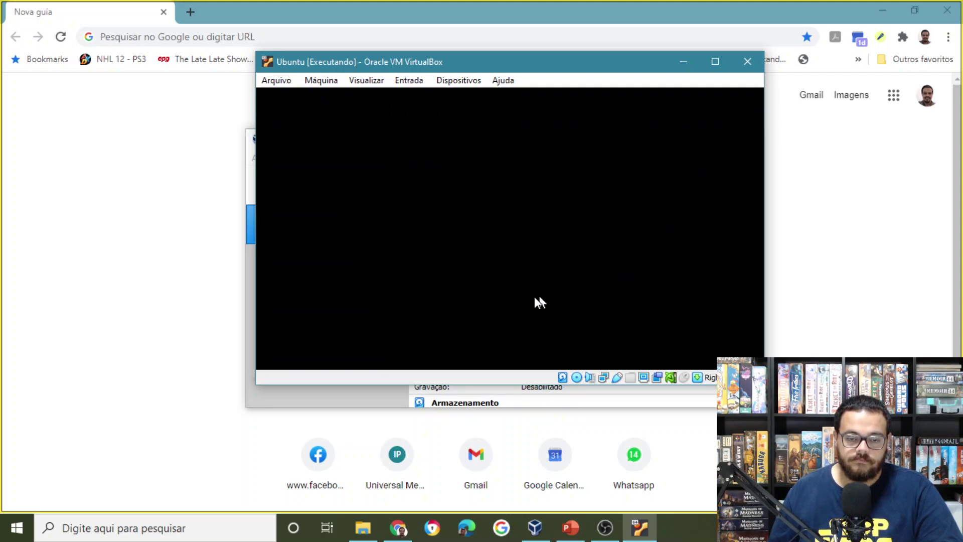
left_click_drag(496, 64, 359, 64)
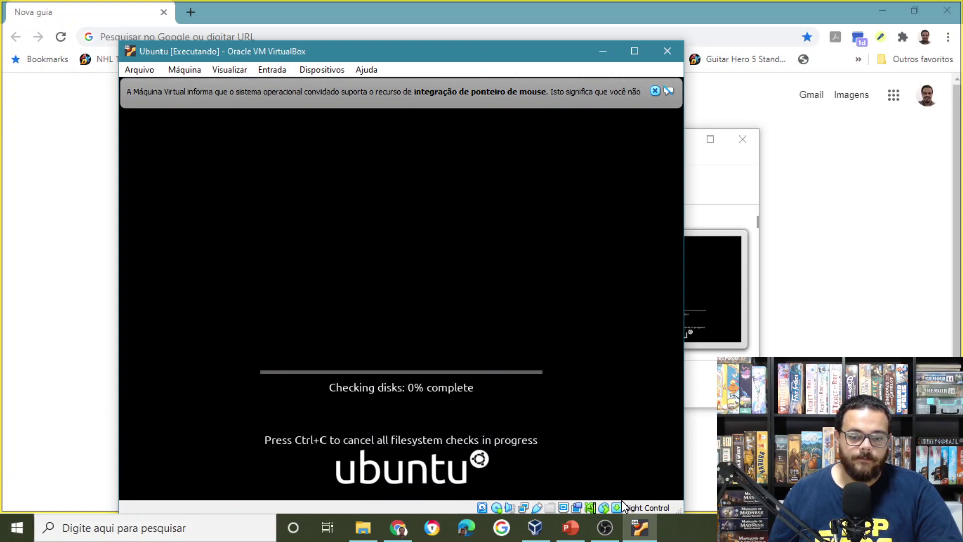
mouse_move(641, 532)
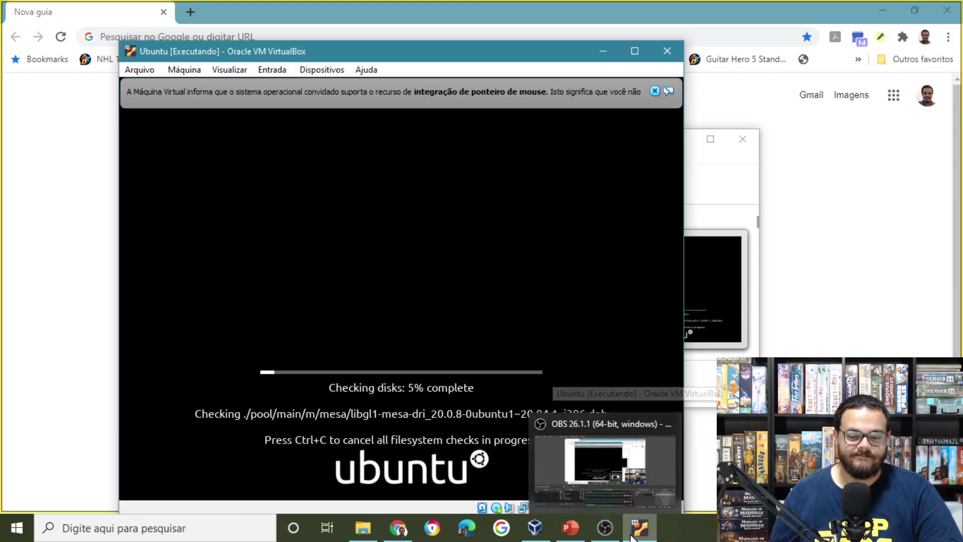
left_click(605, 528)
left_click(639, 528)
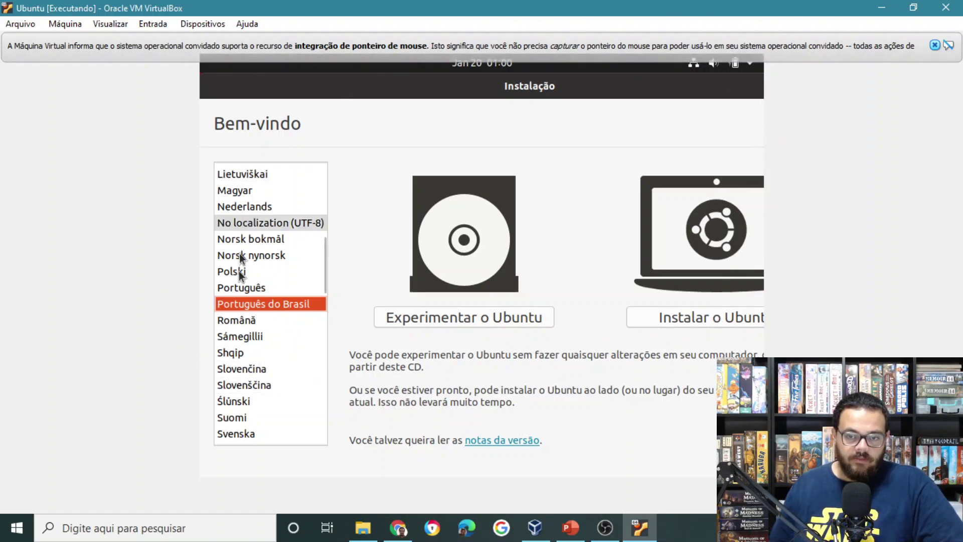
Start Instalar o Ubuntu, test the Portuguese (Brazil) layout by typing 'çç', and continue.
left_click(948, 48)
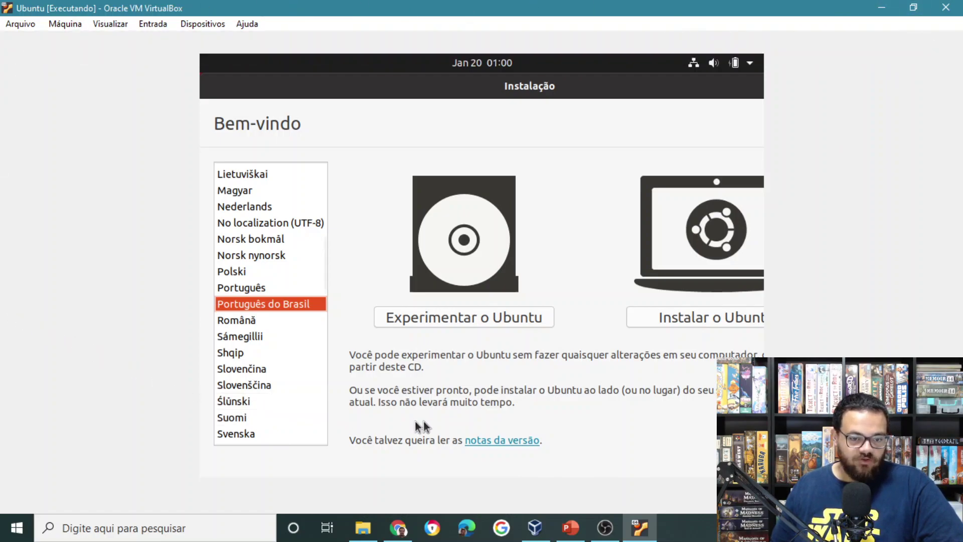
left_click(717, 321)
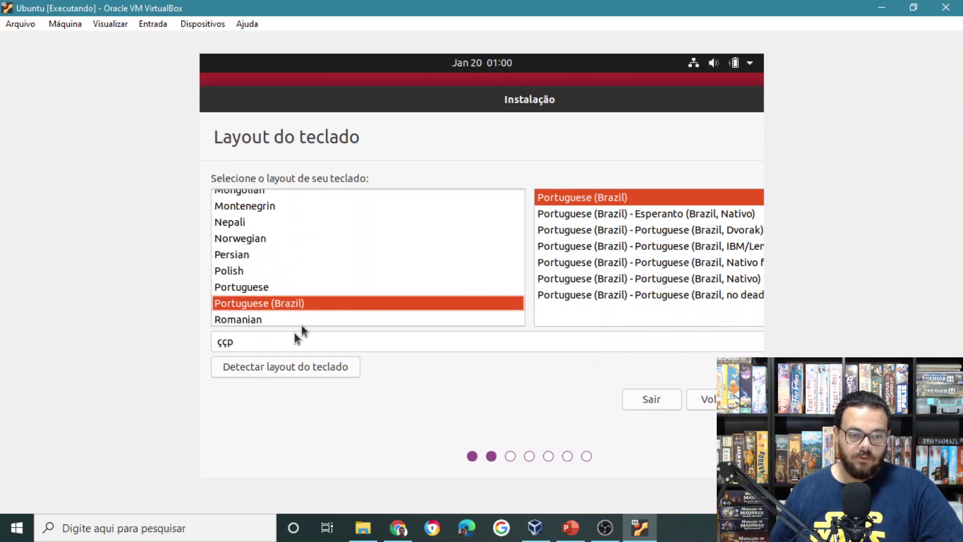
left_click(258, 338)
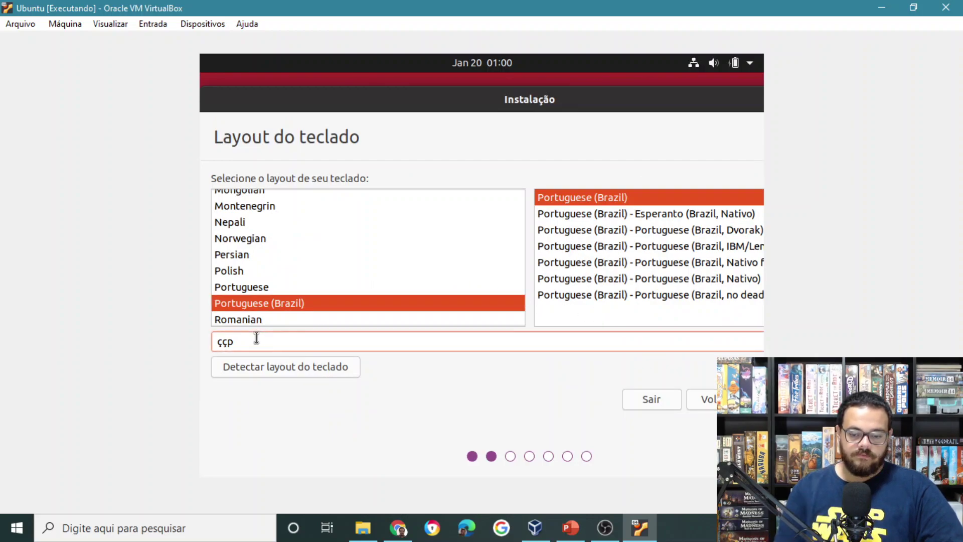
type("ççp")
key("BackSpace")
type("ç")
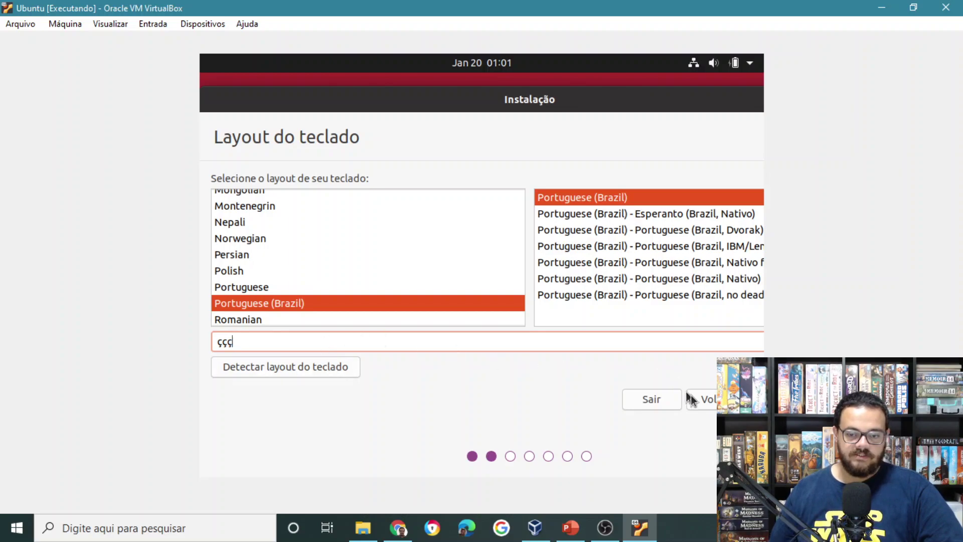
key("Return")
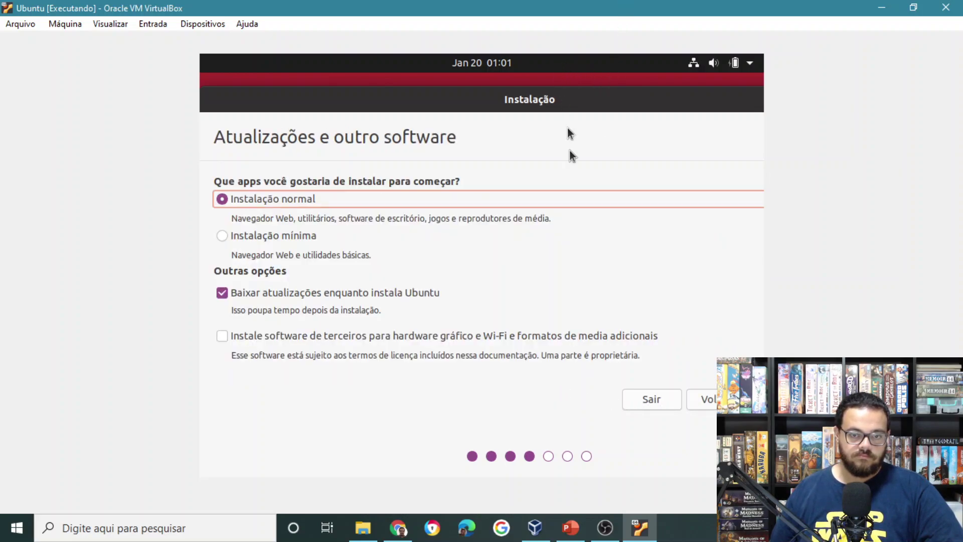
Continue with Instalação normal and Baixar atualizações left checked.
left_click(742, 399)
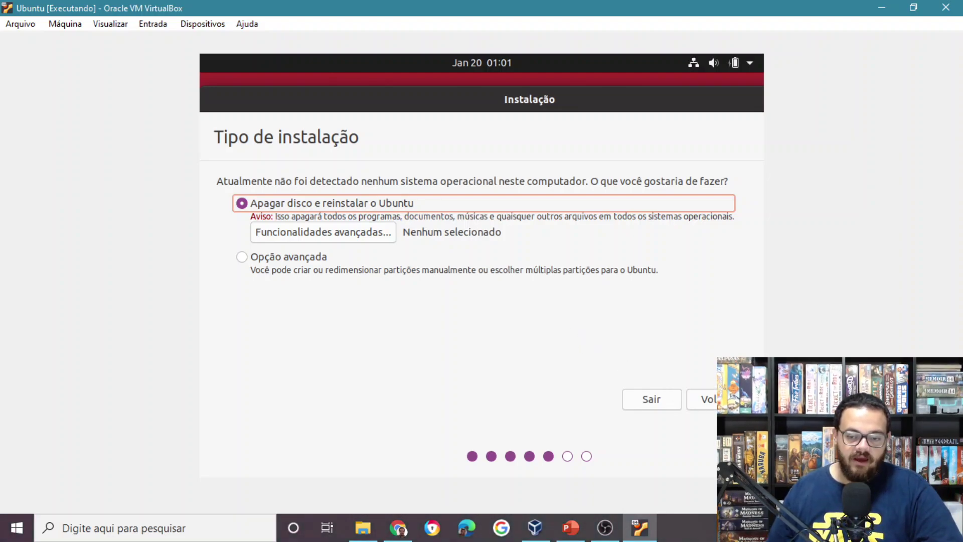
Choose Apagar disco e reinstalar o Ubuntu and confirm writing the partition changes.
key("Return")
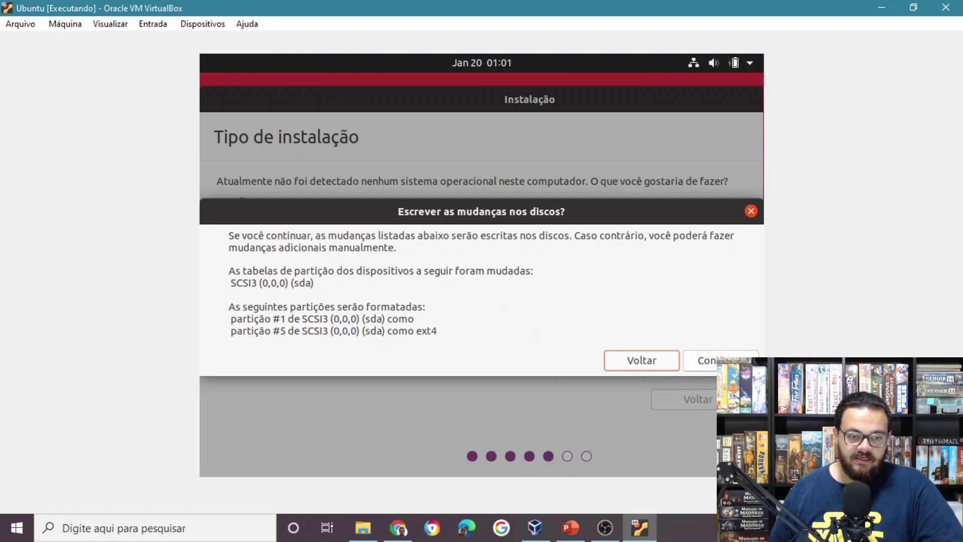
left_click(737, 360)
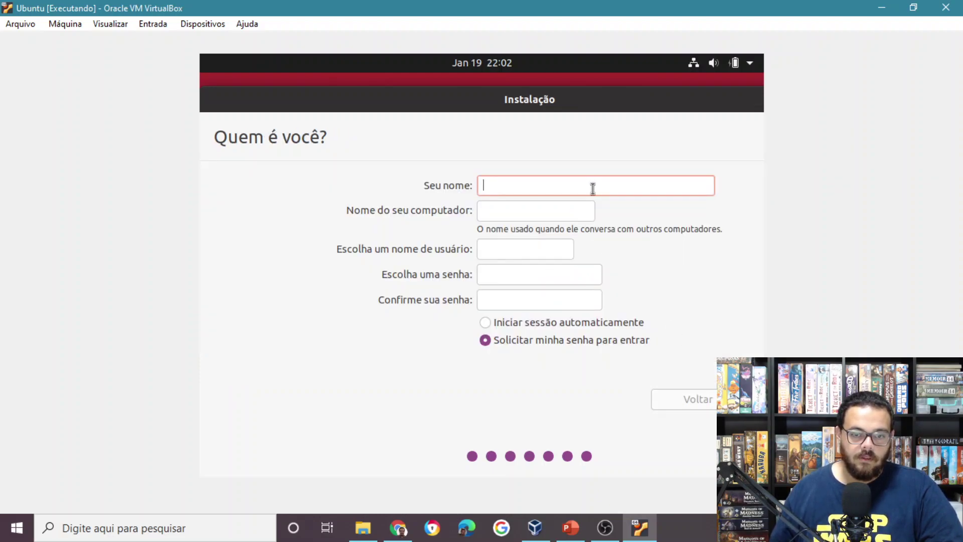
Enter the user's name and account password, confirm it, and enable automatic login.
type("g")
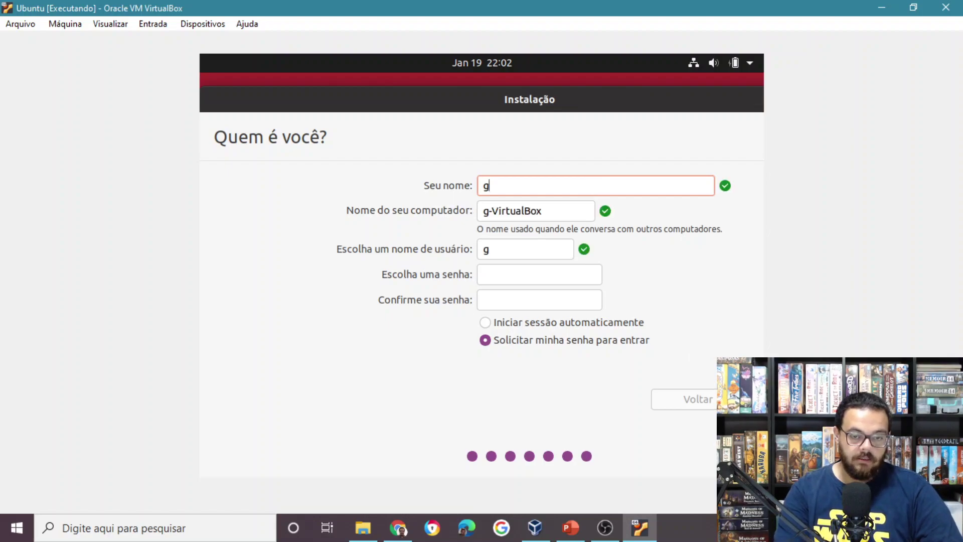
type("irao")
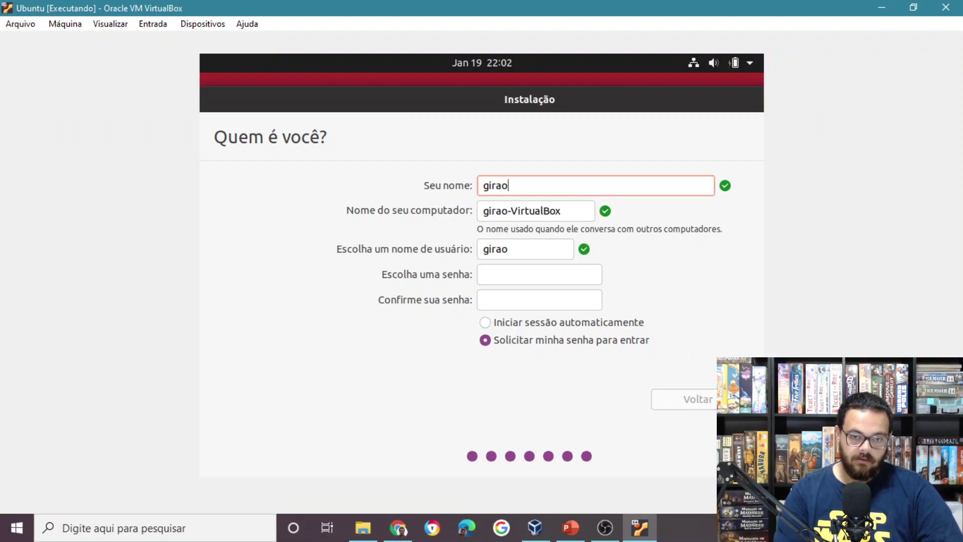
left_click(574, 275)
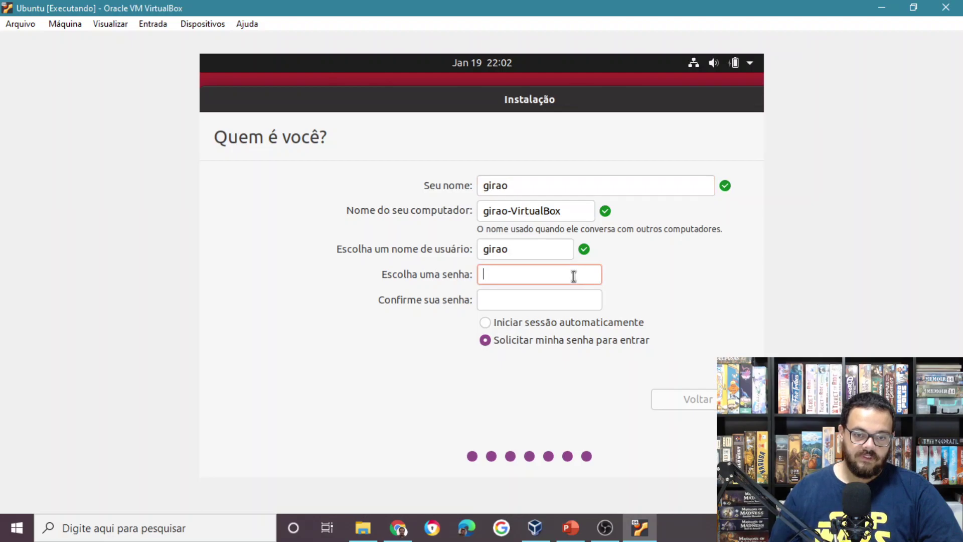
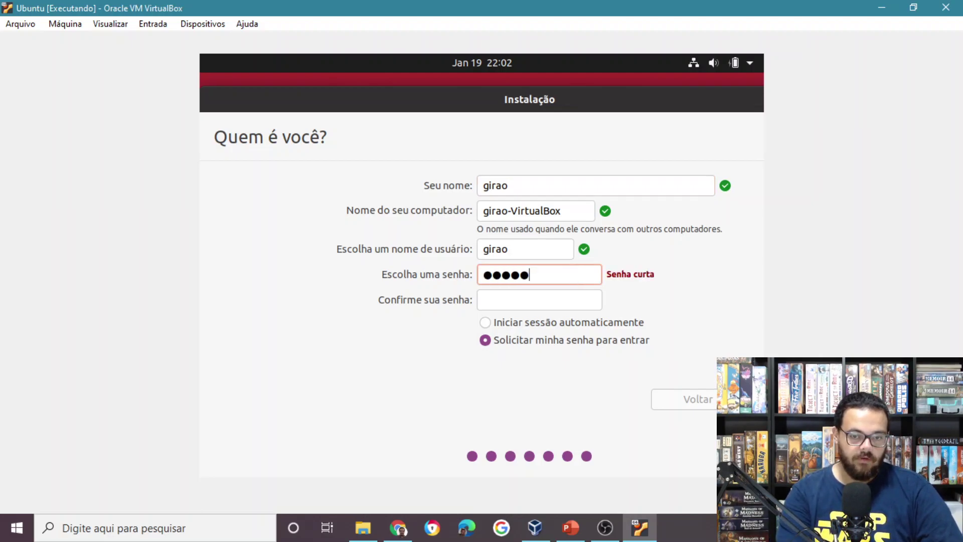
key("Tab")
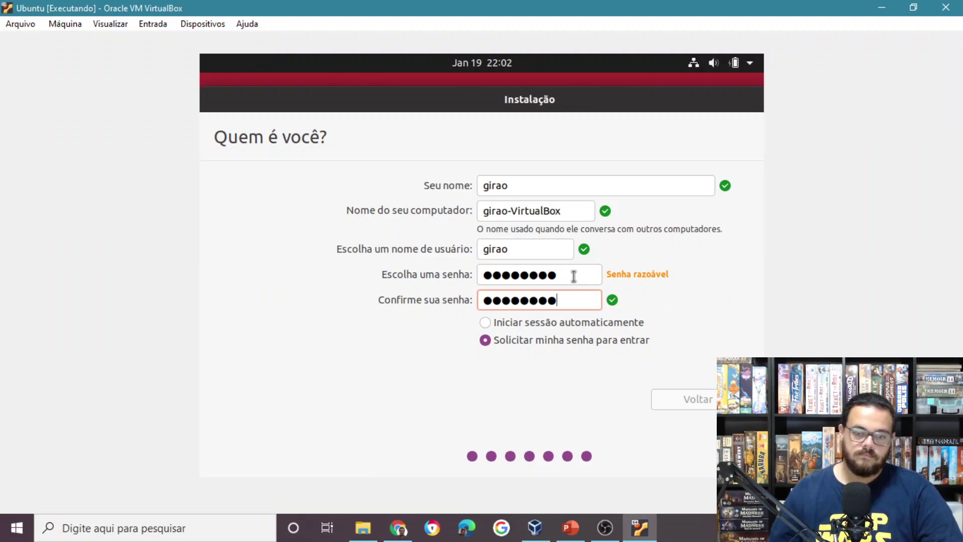
left_click(485, 321)
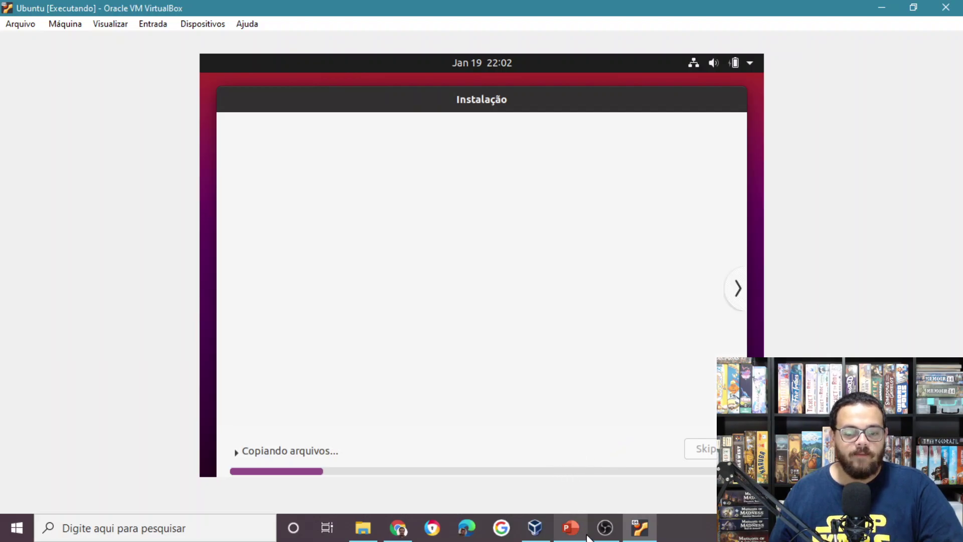
Return to the Ubuntu VM window and close the Ubuntu – Configurações dialog with OK.
mouse_move(607, 533)
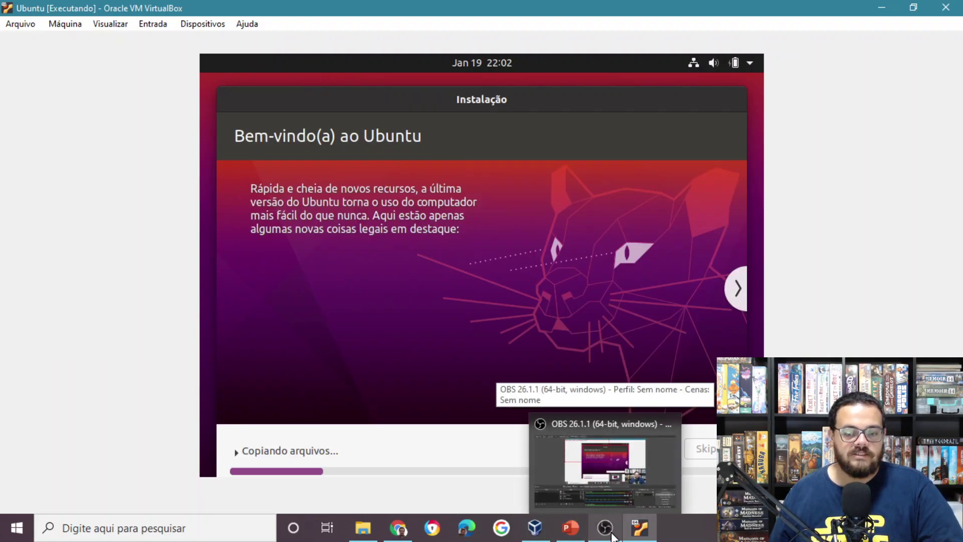
left_click(610, 534)
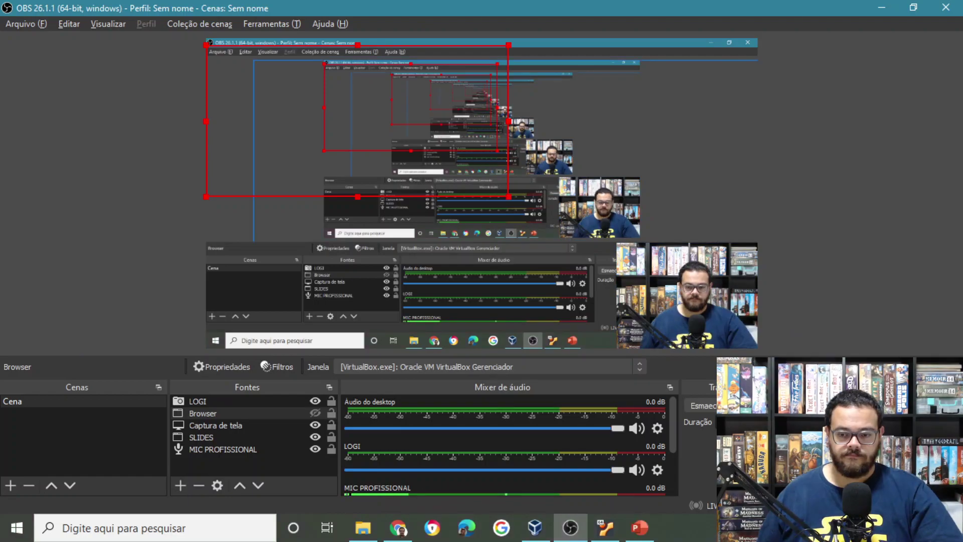
left_click(592, 536)
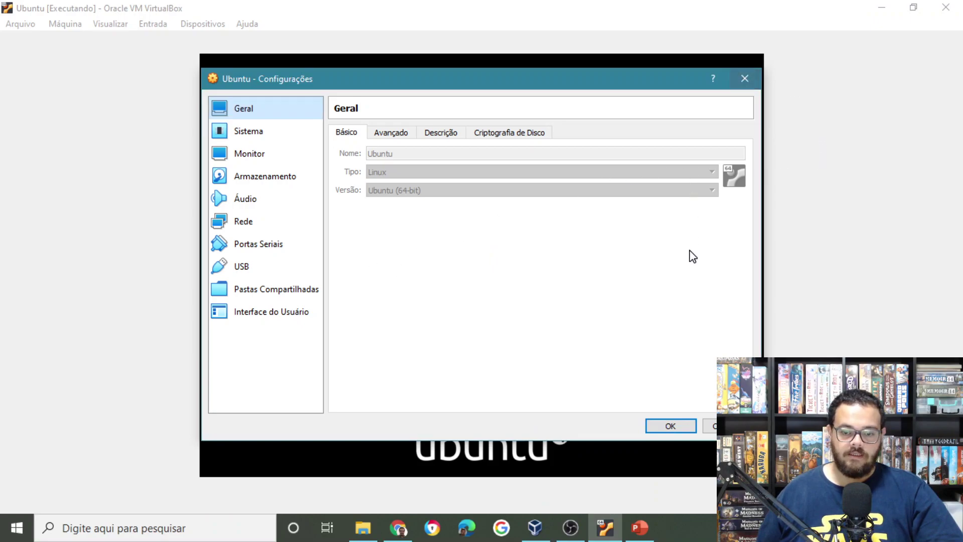
left_click(725, 426)
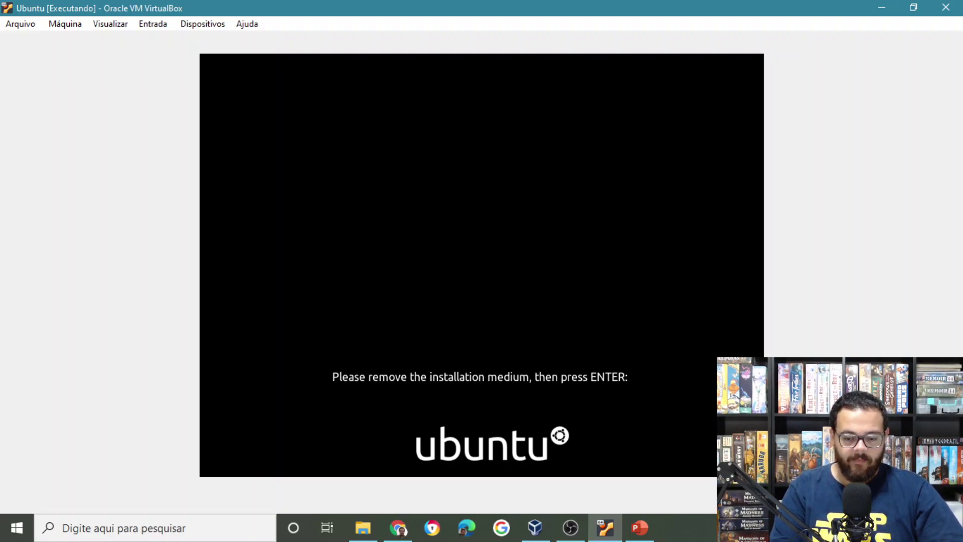
Reboot the VM at the remove-installation-medium prompt, then return to its window.
key("Return")
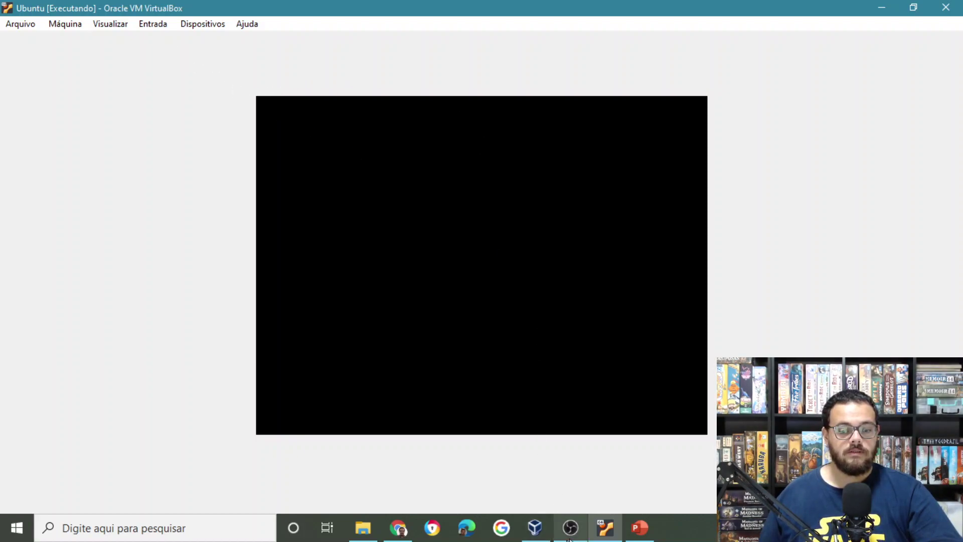
mouse_move(581, 534)
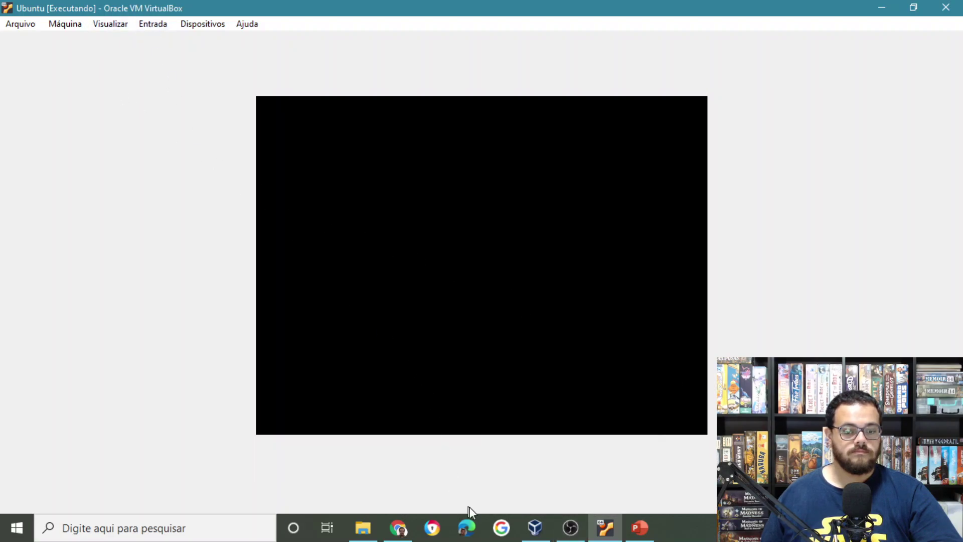
left_click(569, 527)
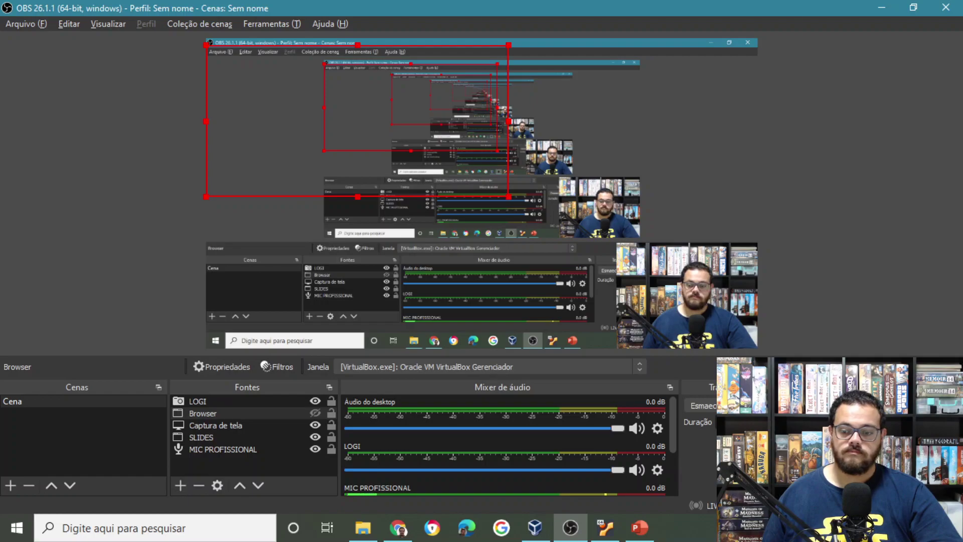
left_click(607, 528)
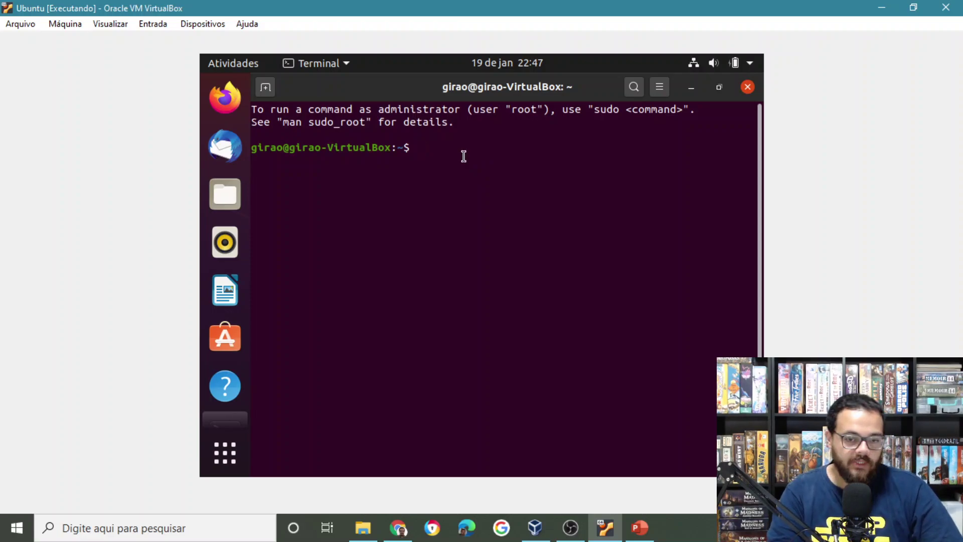
Install gcc with sudo apt-get install gcc, entering the password and confirming with S.
type("s")
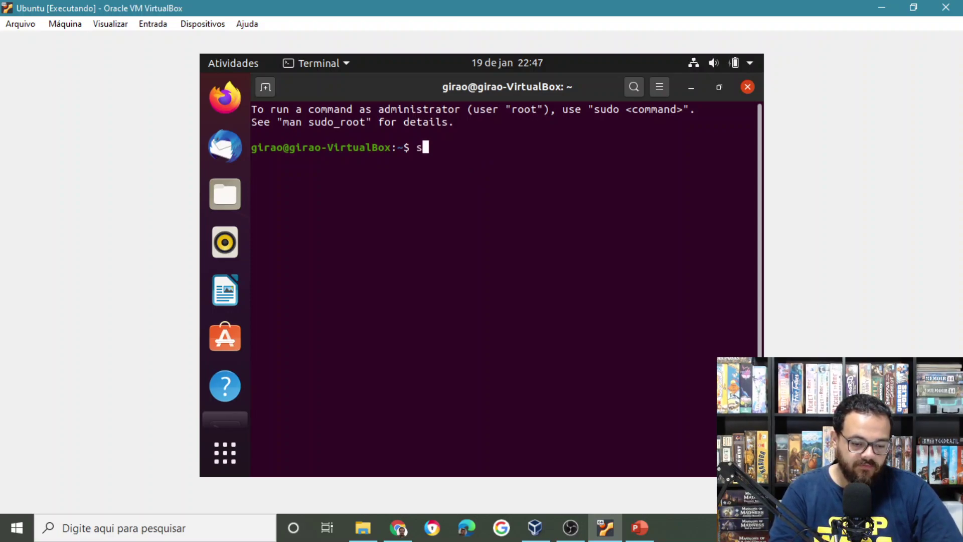
type("udo a")
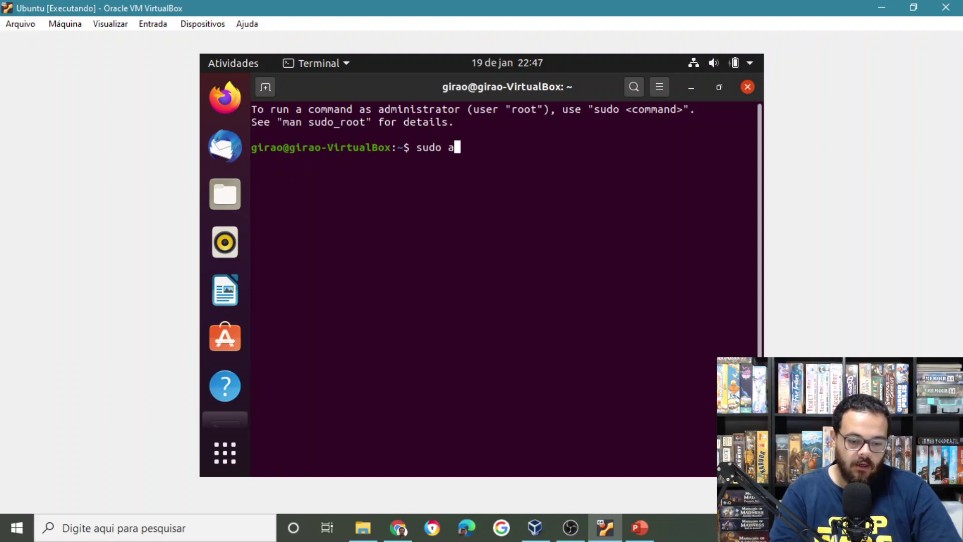
type("pt-get ")
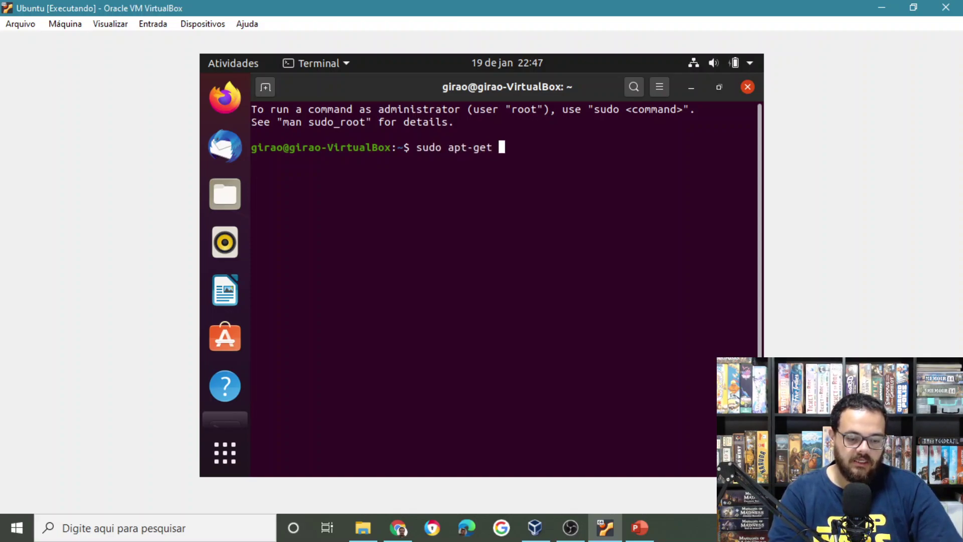
type("install gcc")
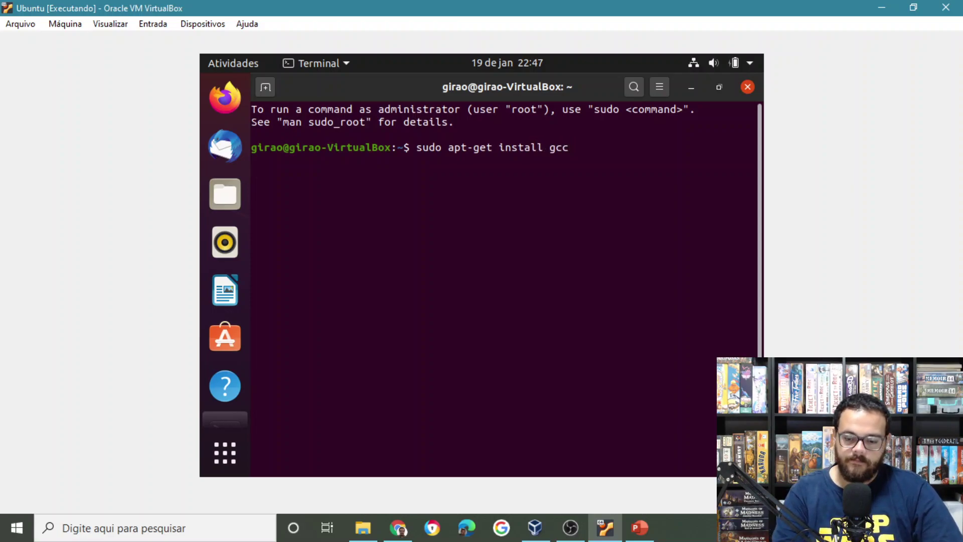
key("Return")
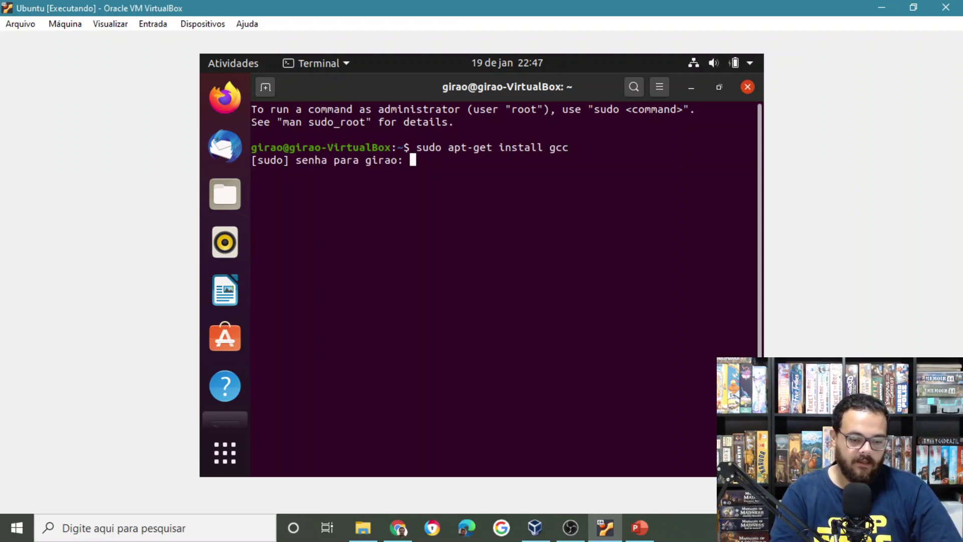
key("Return")
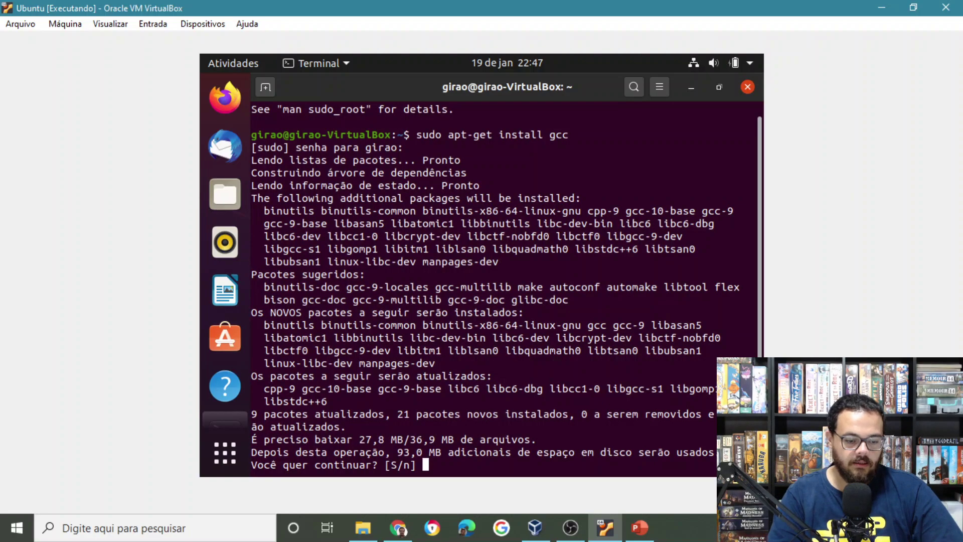
type("S")
key("Return")
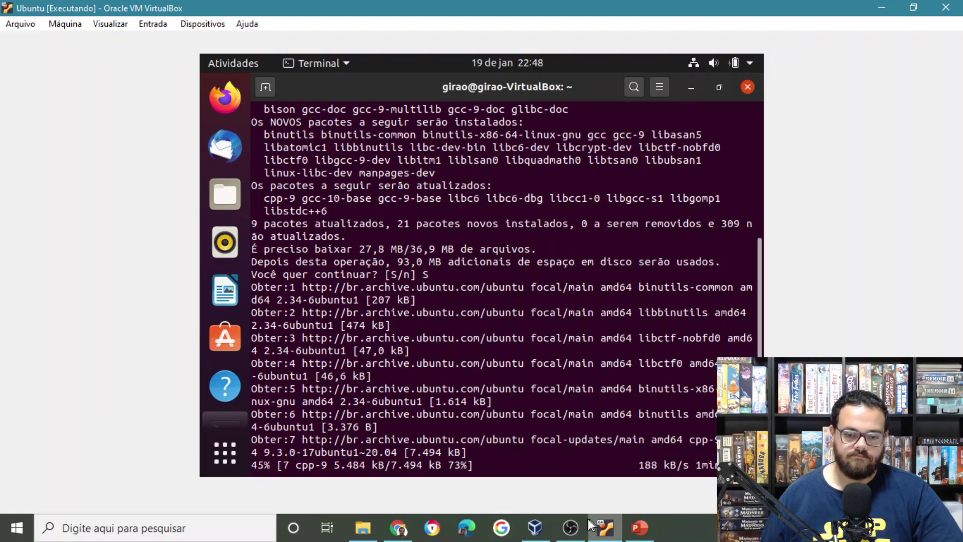
left_click(570, 527)
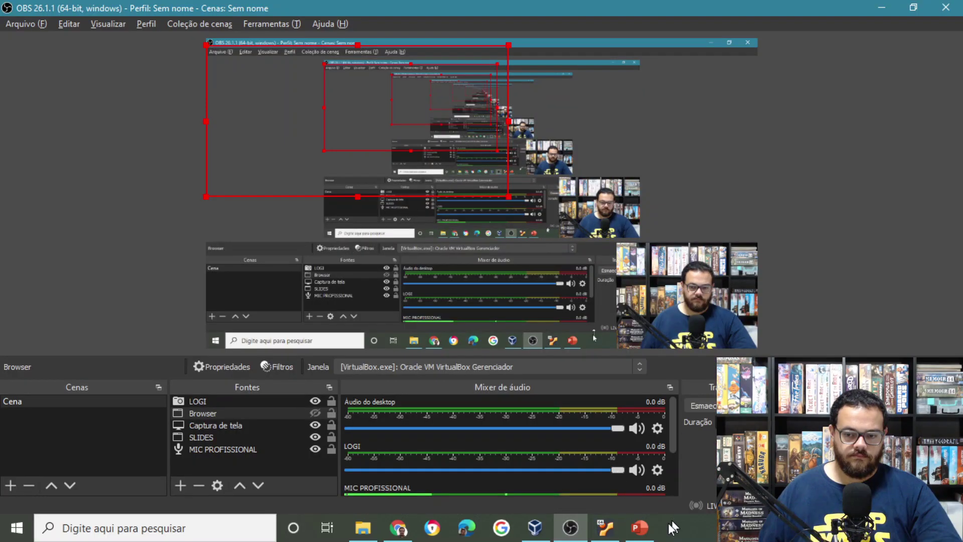
left_click(607, 532)
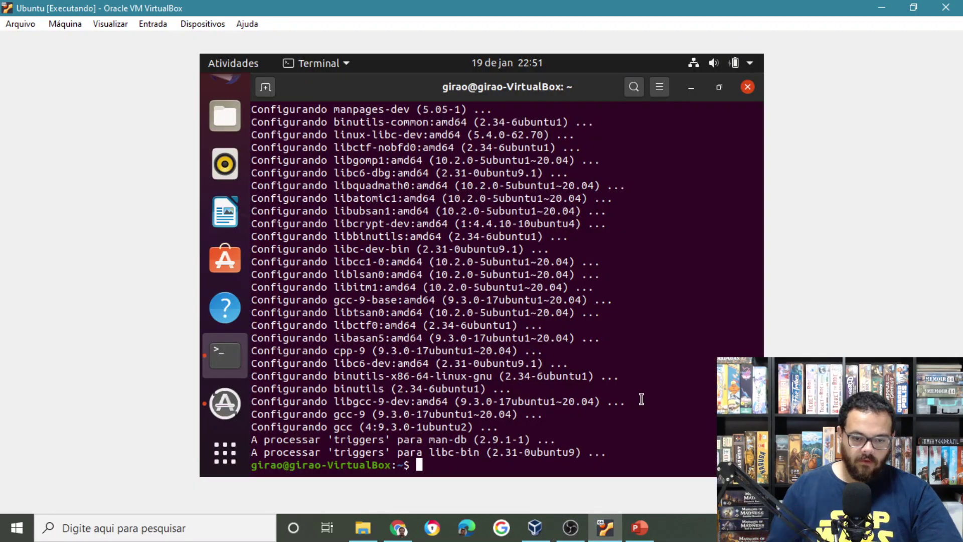
Check that gcc runs, then install make with sudo apt-get install make.
type("gcc")
key("Return")
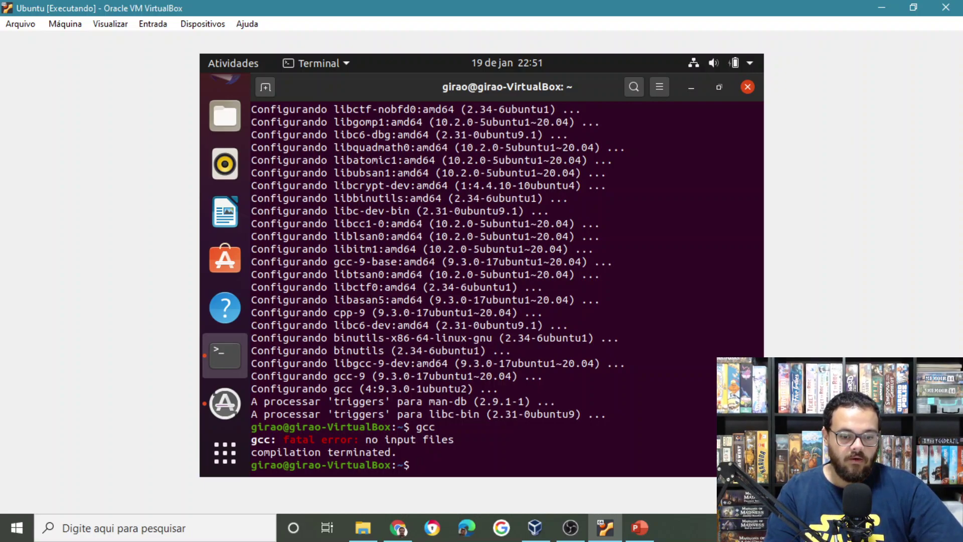
type("gcc")
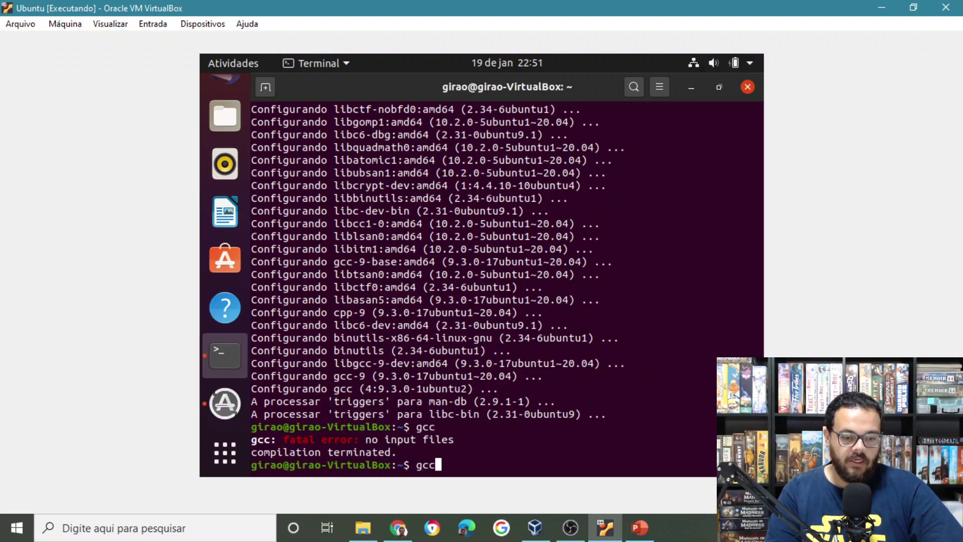
key("Up")
key("Up")
key("BackSpace")
key("BackSpace")
key("BackSpace")
type("make")
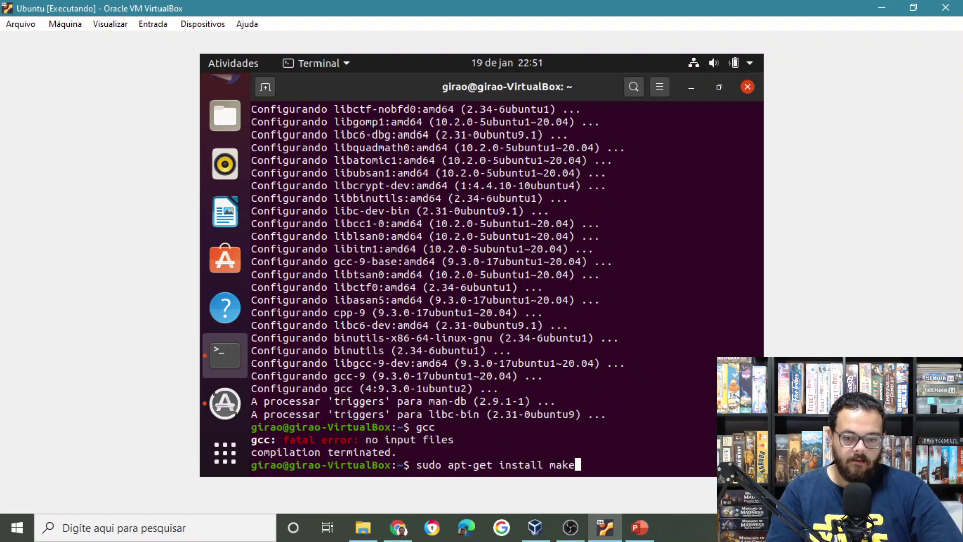
key("Return")
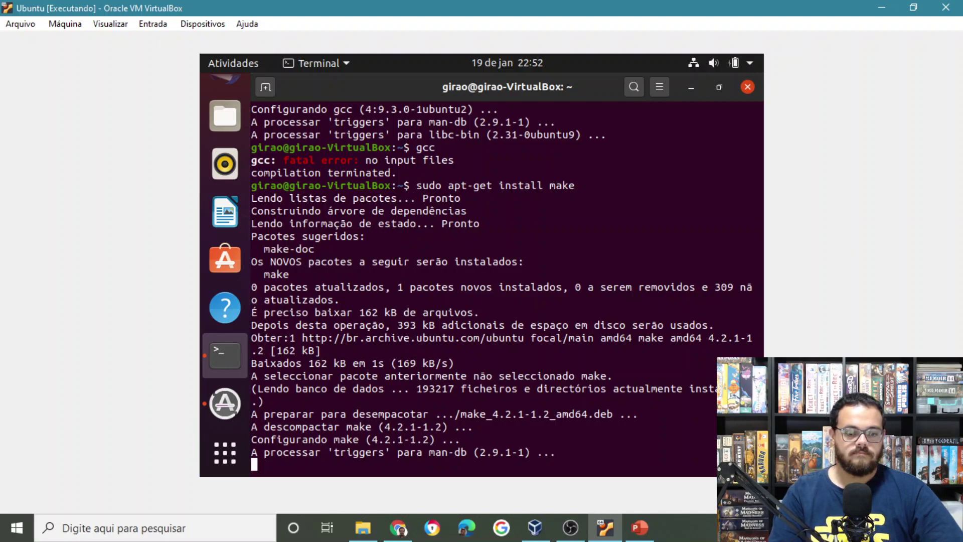
Install perl with sudo apt-get install perl, confirming with S, then minimize the VM window.
left_click(570, 527)
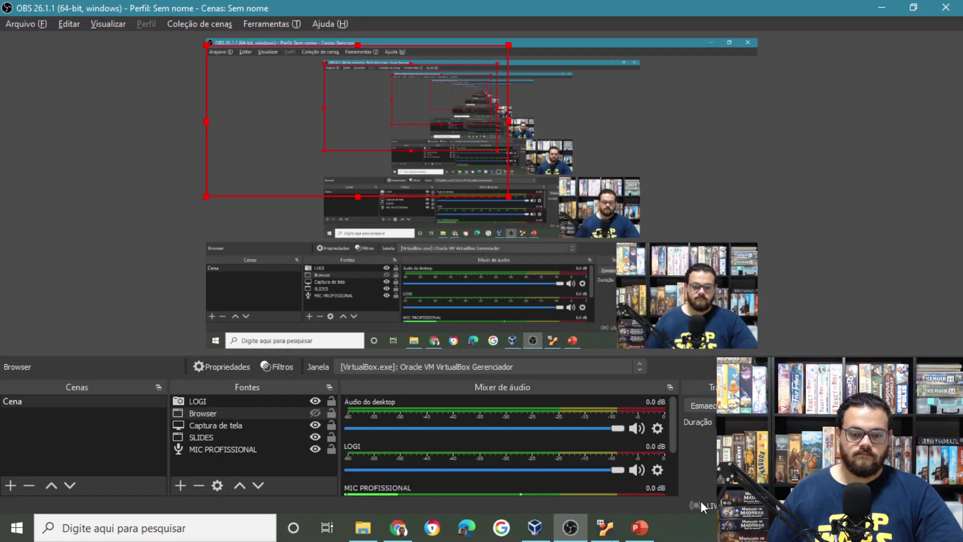
left_click(605, 527)
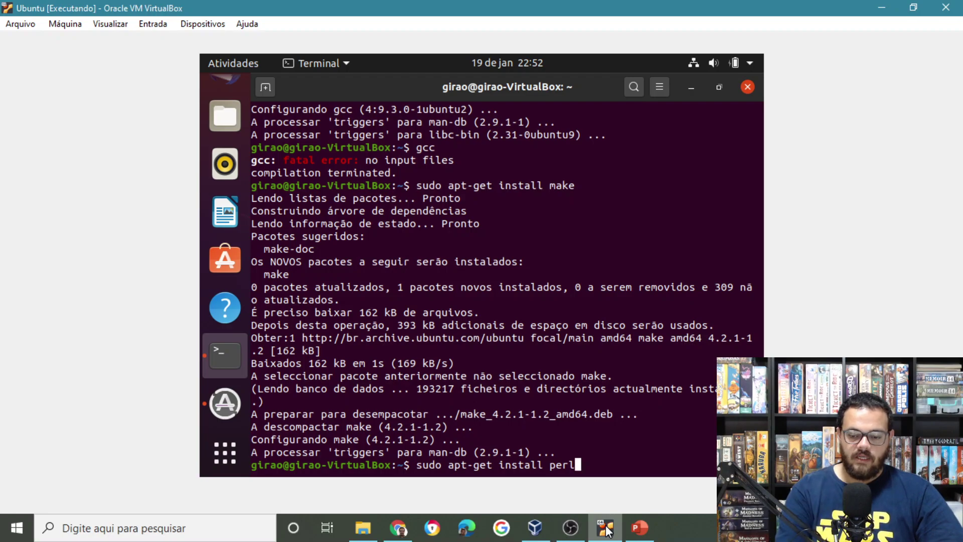
key("Return")
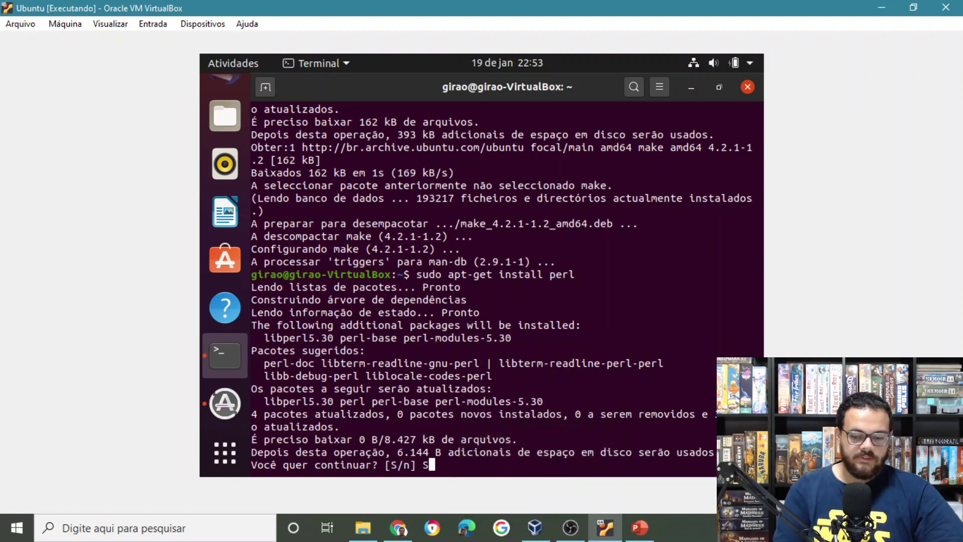
type("S")
key("Return")
key("Return")
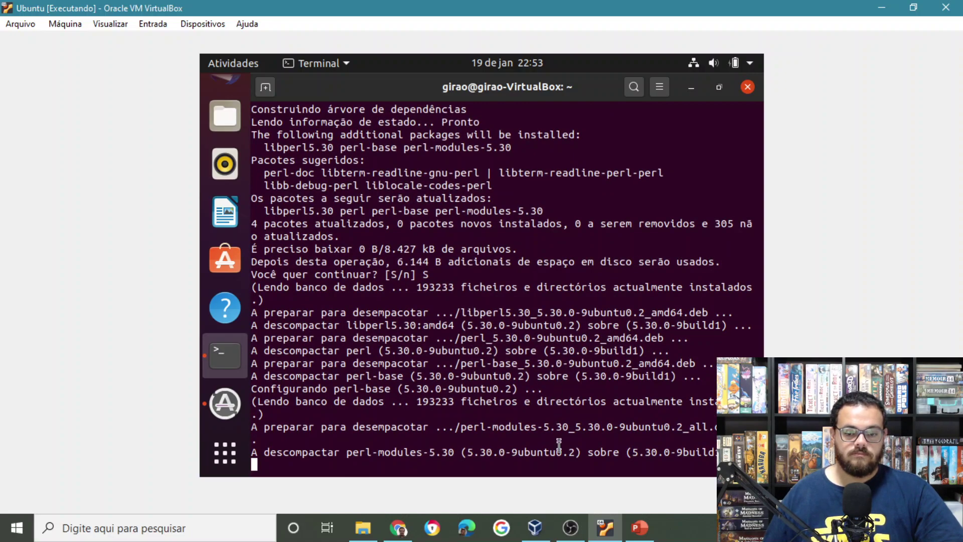
left_click(603, 528)
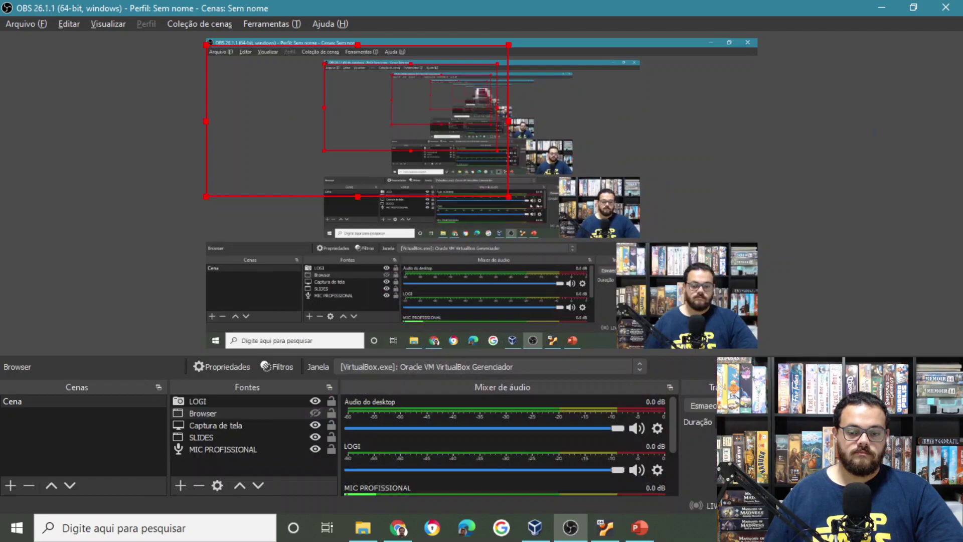
Show the Passos slide in PowerPoint, then return to the Ubuntu VM window.
left_click(640, 527)
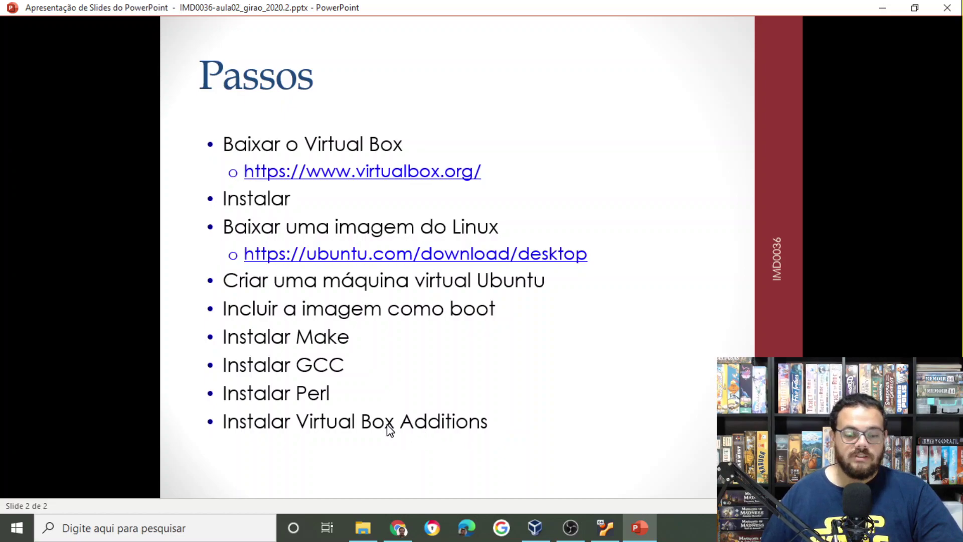
left_click(604, 528)
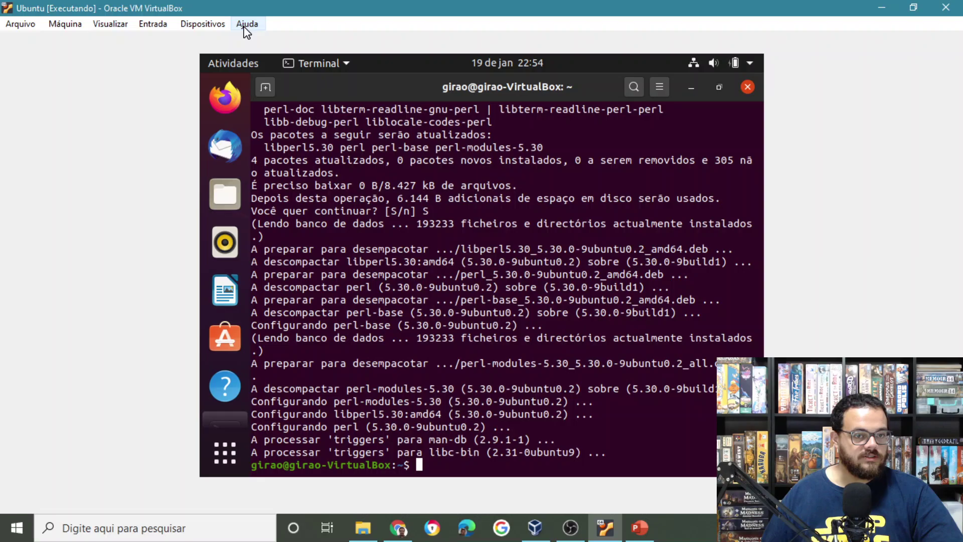
Insert the Guest Additions CD image from the Devices menu and run its autorun software.
left_click(193, 24)
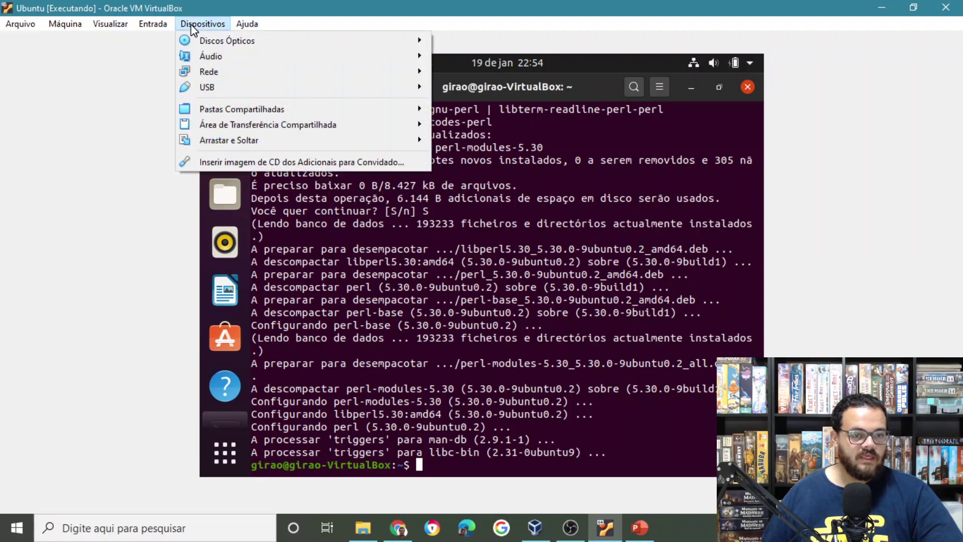
mouse_move(208, 43)
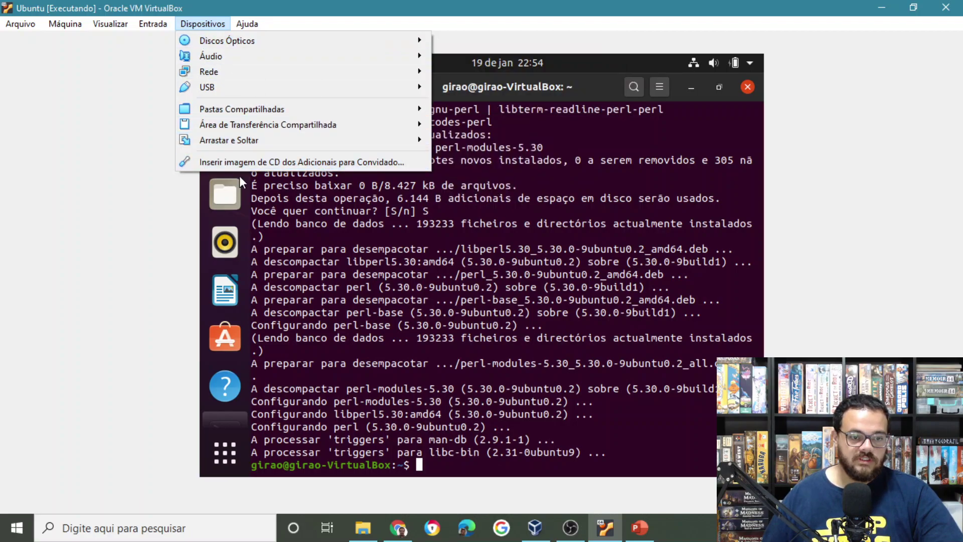
left_click(380, 161)
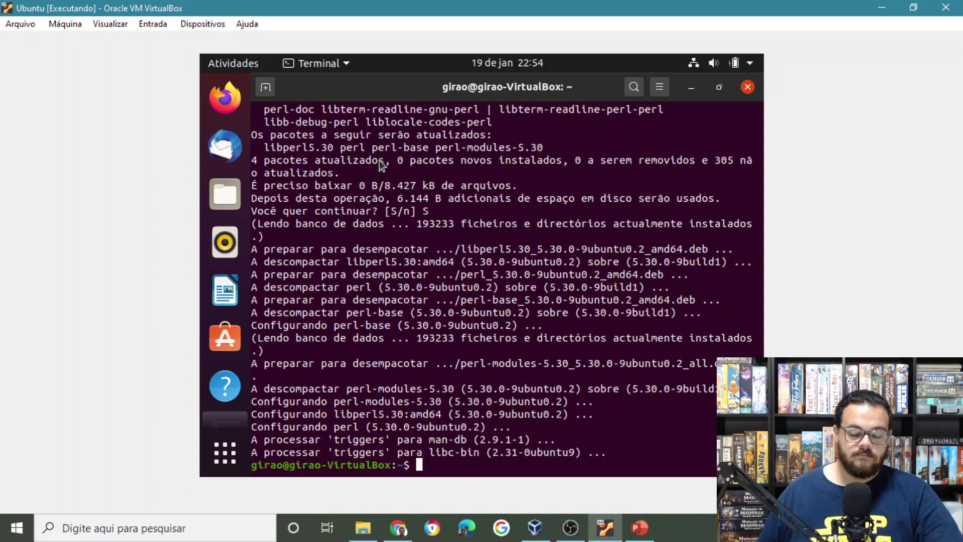
left_click(207, 24)
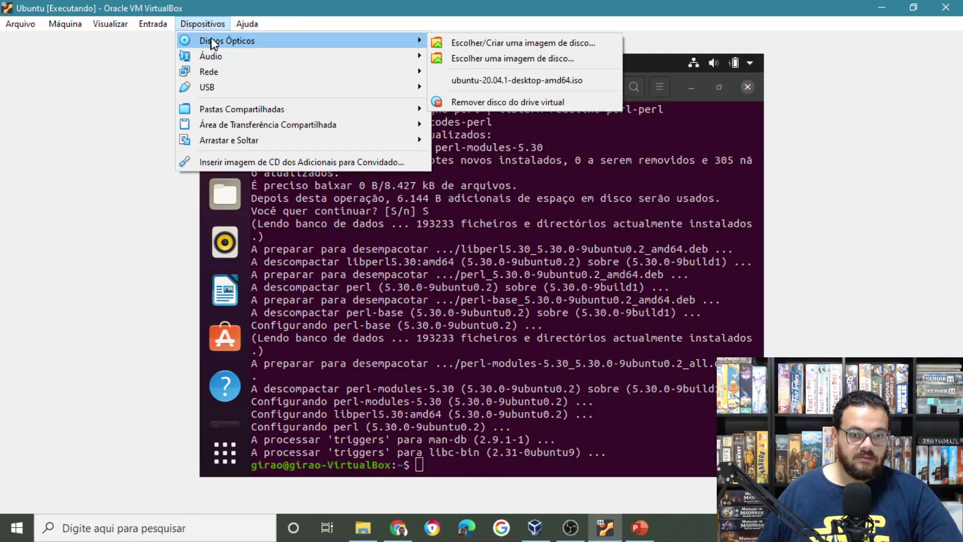
left_click(301, 161)
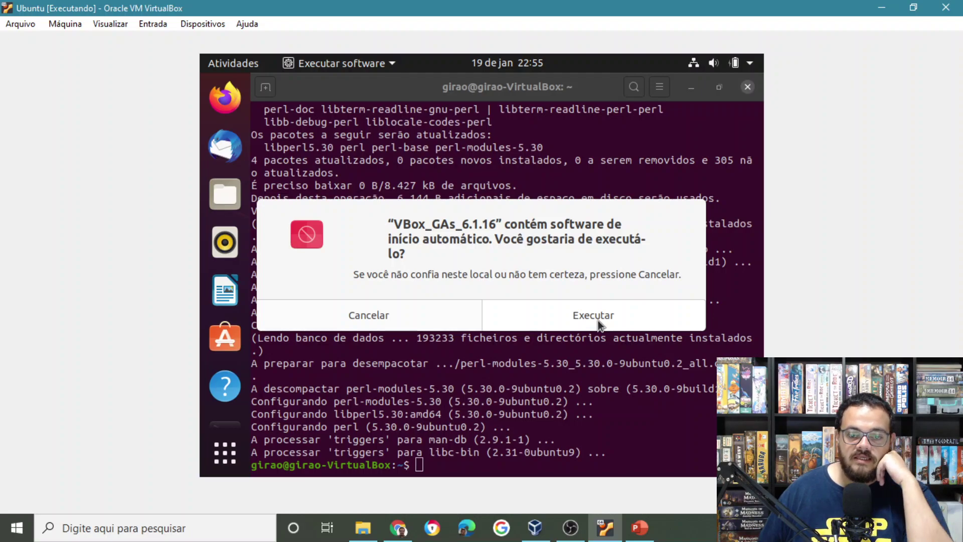
left_click(611, 317)
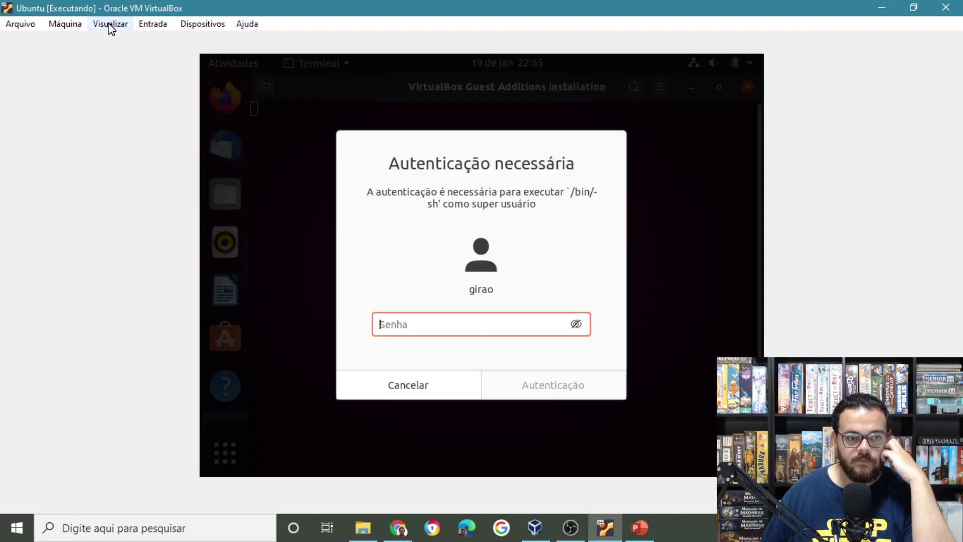
Enter the superuser password to run the Guest Additions 6.1.16 installer, then close it once finished.
left_click(110, 25)
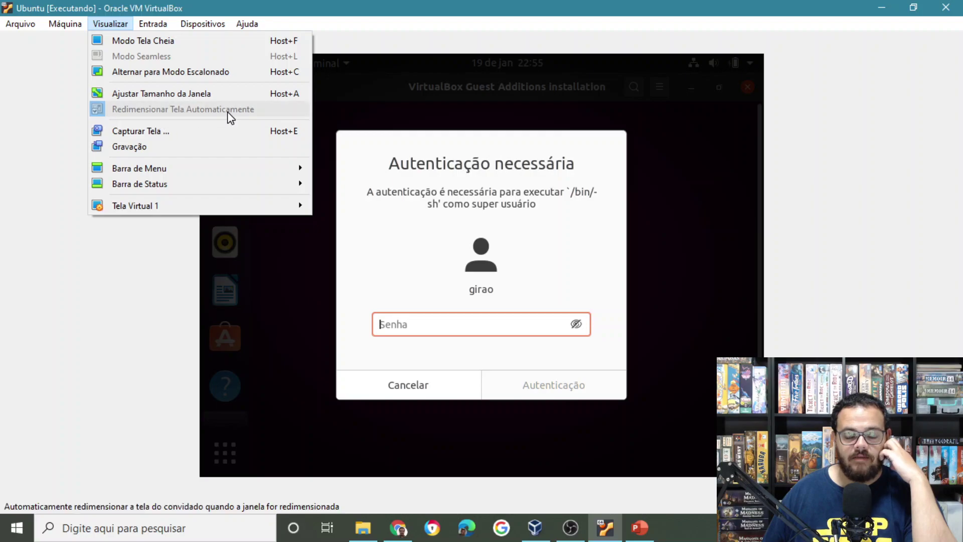
left_click(441, 325)
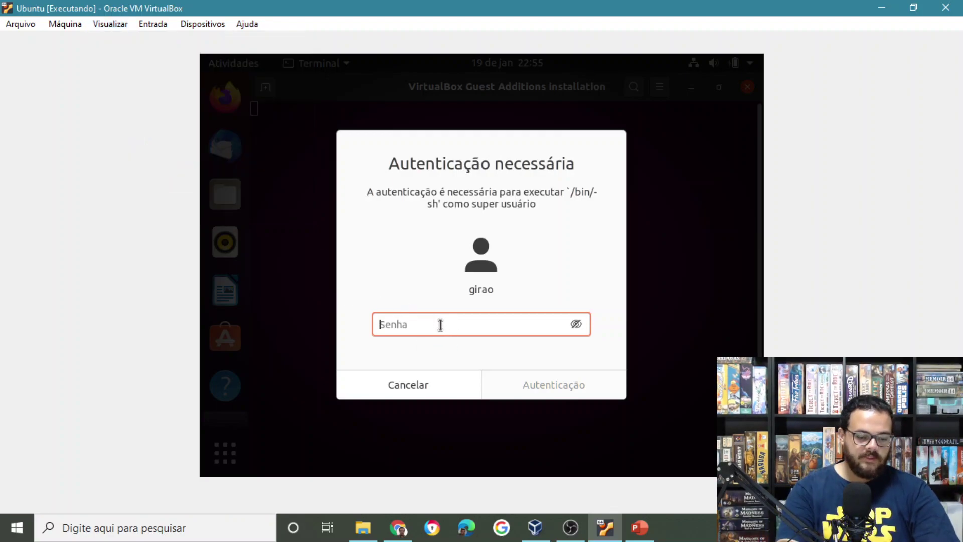
type("*******")
key("Return")
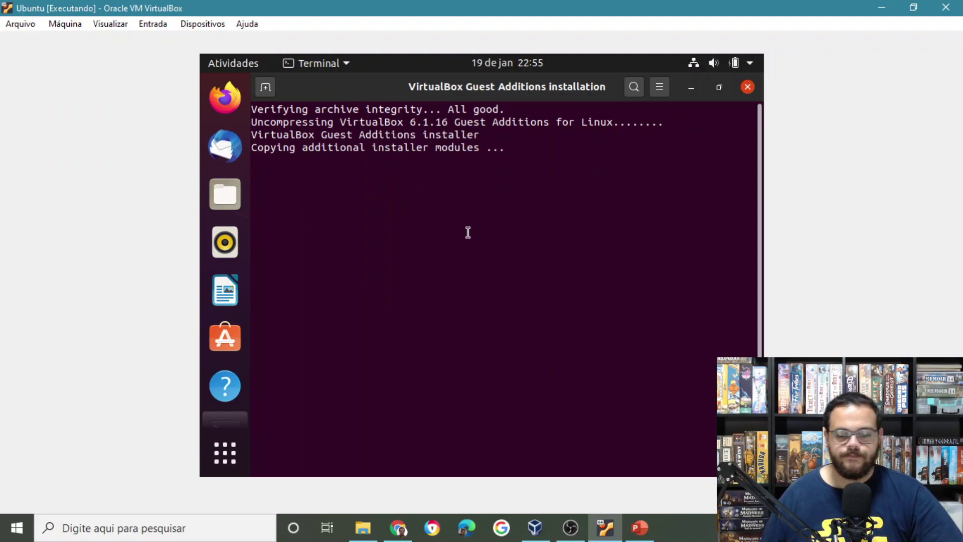
mouse_move(572, 535)
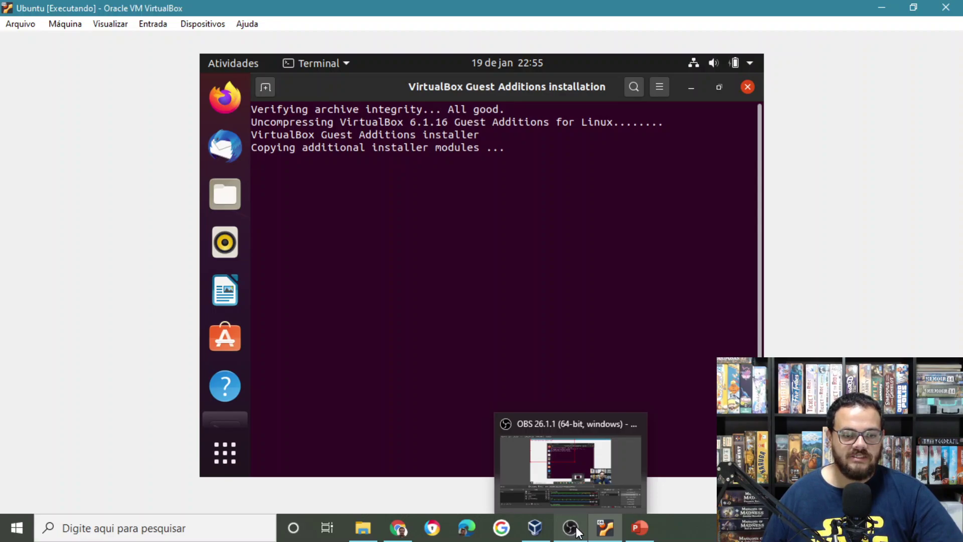
left_click(577, 532)
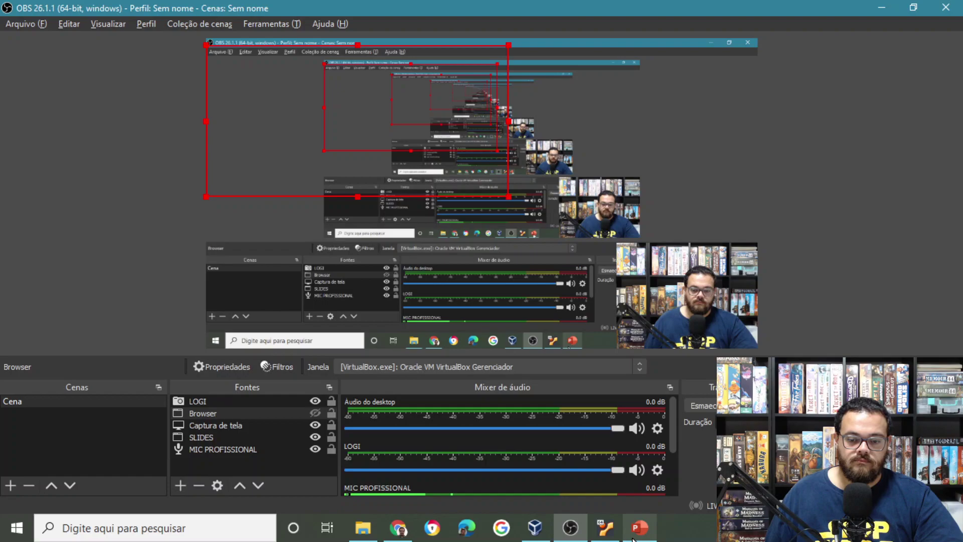
left_click(607, 531)
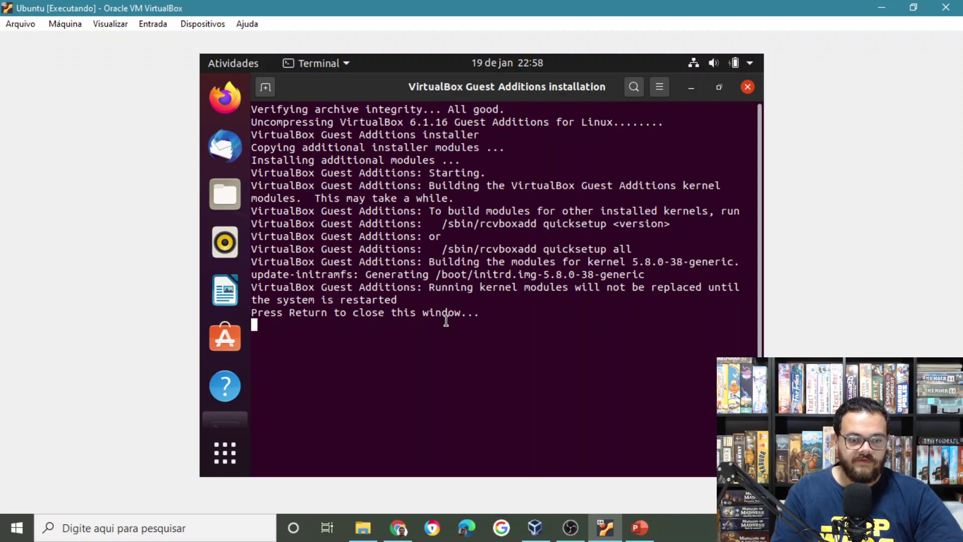
key("Return")
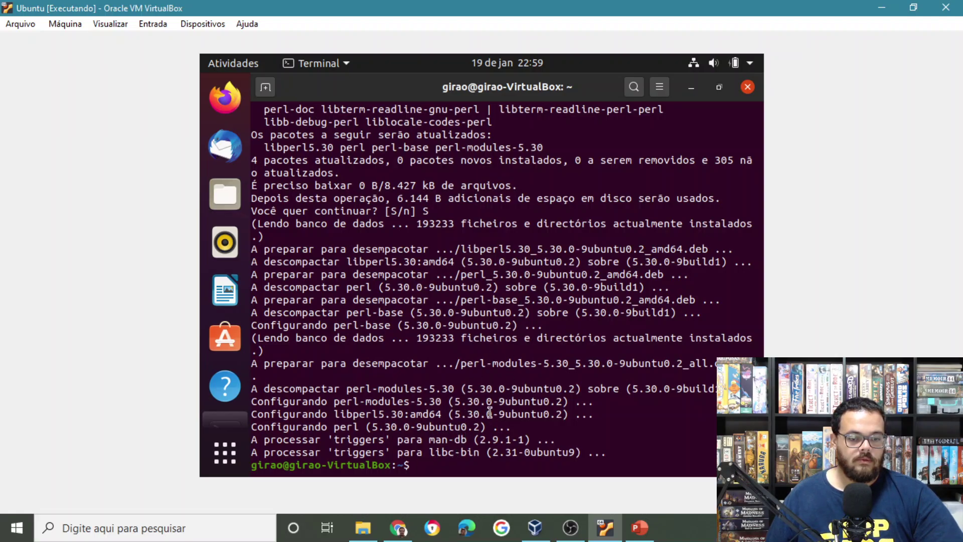
Close the Ubuntu VM, choosing Desligar a máquina to power it off instead of saving state.
left_click(109, 25)
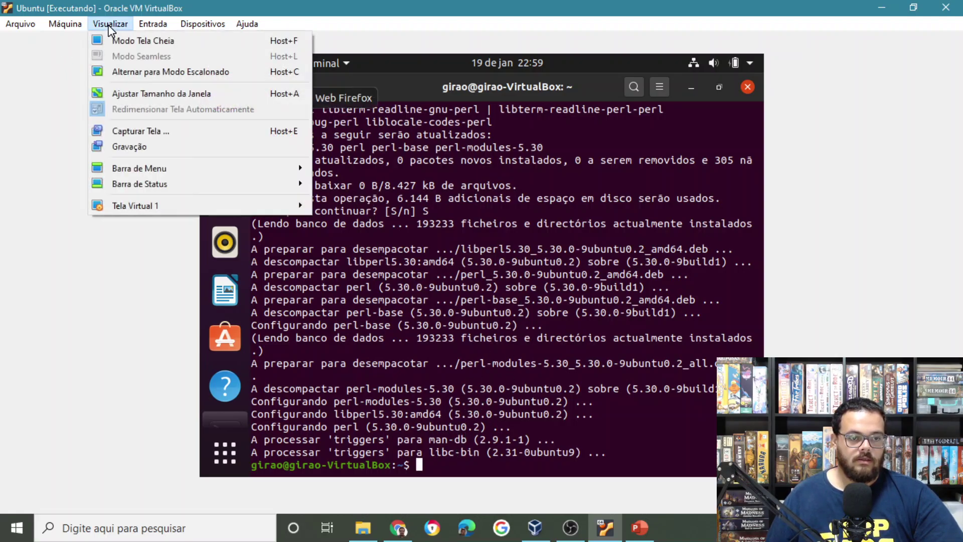
left_click(111, 30)
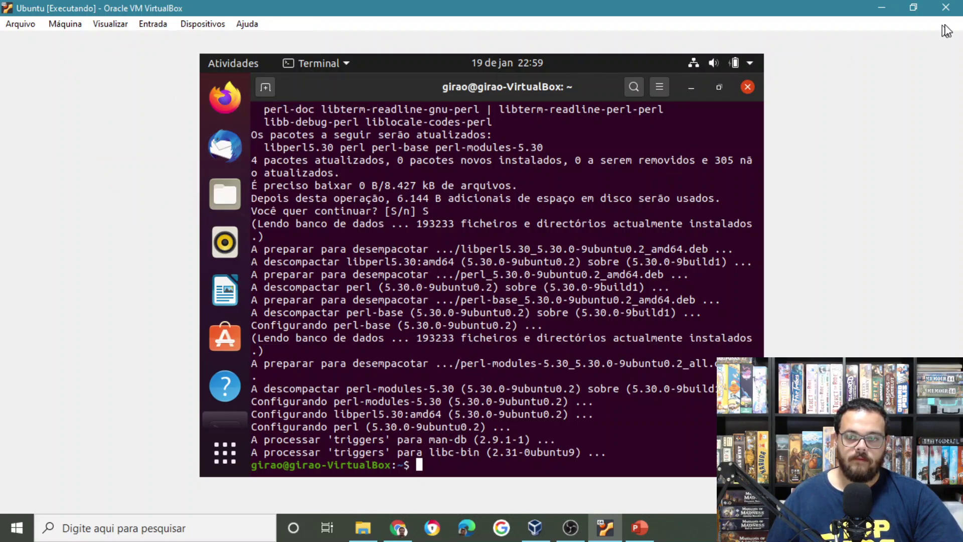
left_click(954, 10)
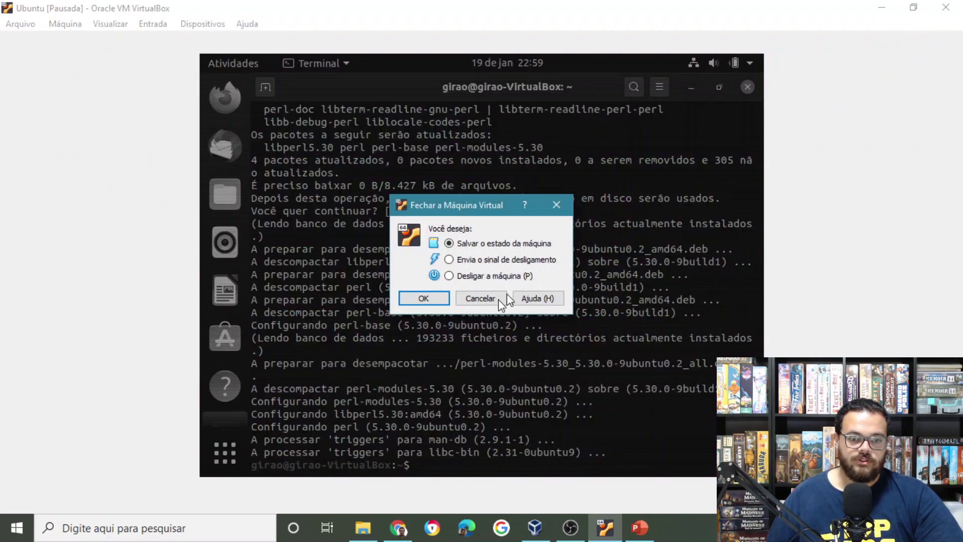
left_click(476, 277)
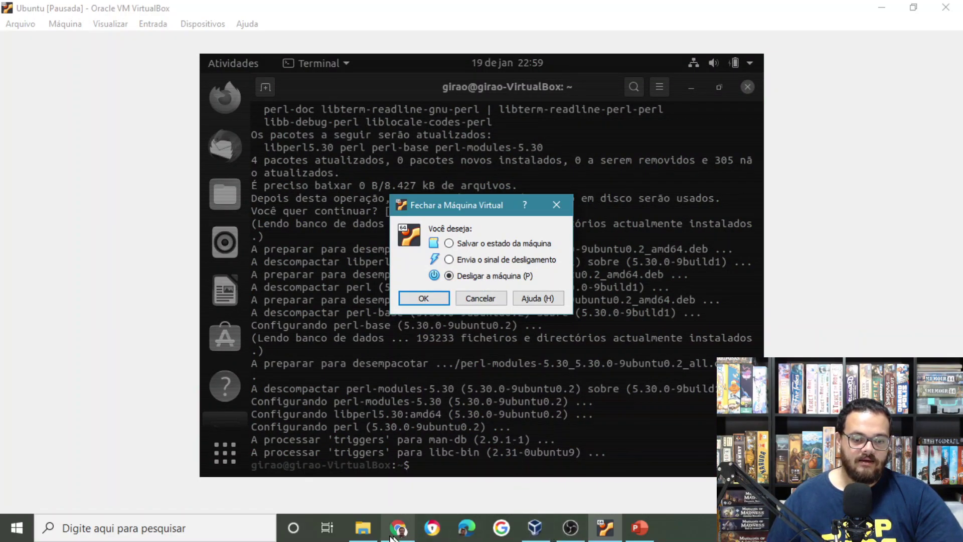
left_click(425, 303)
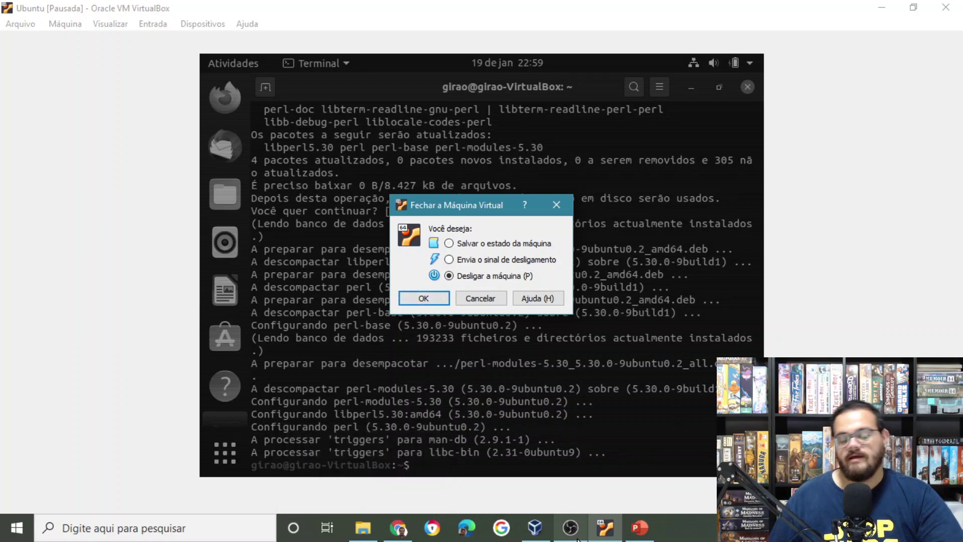
mouse_move(576, 539)
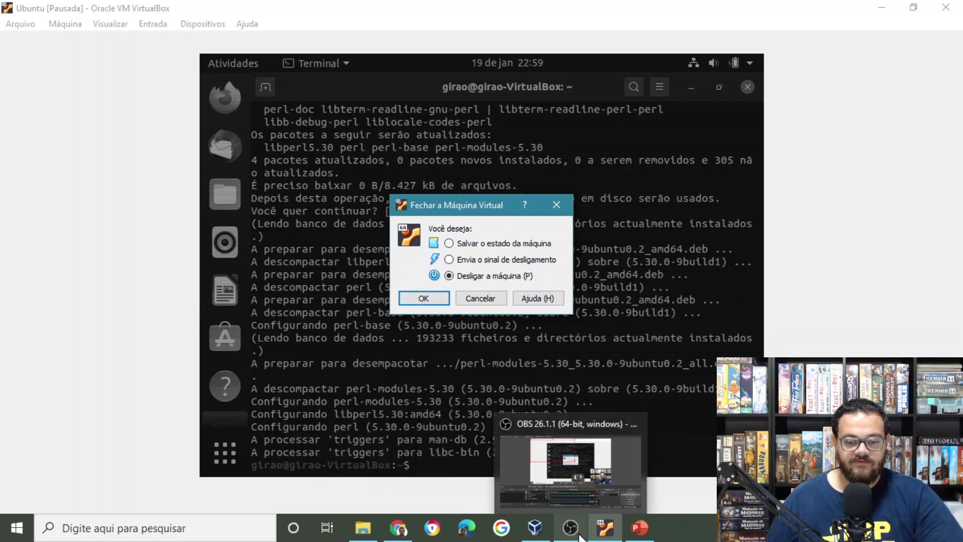
left_click(580, 537)
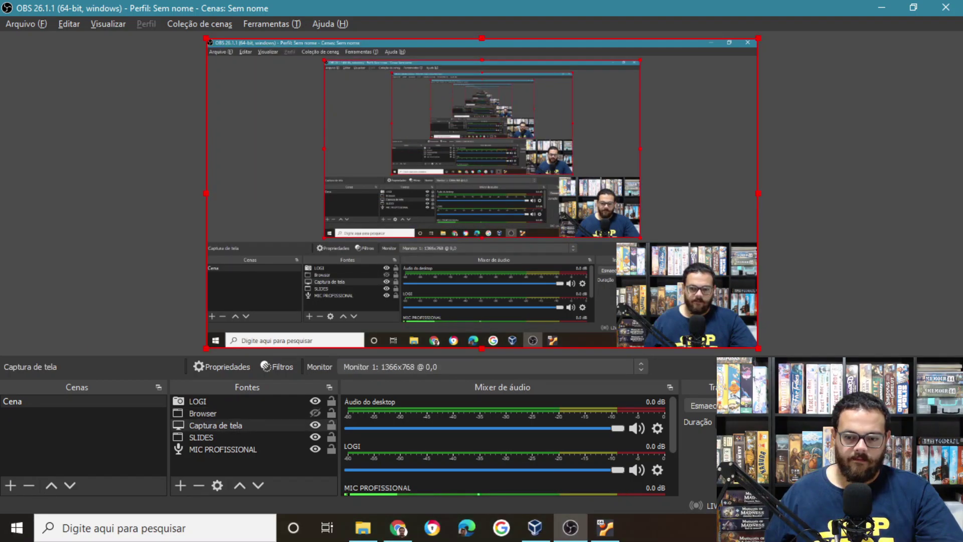
Enable automatic guest display resizing in the VM's View menu, then close Settings.
left_click(605, 526)
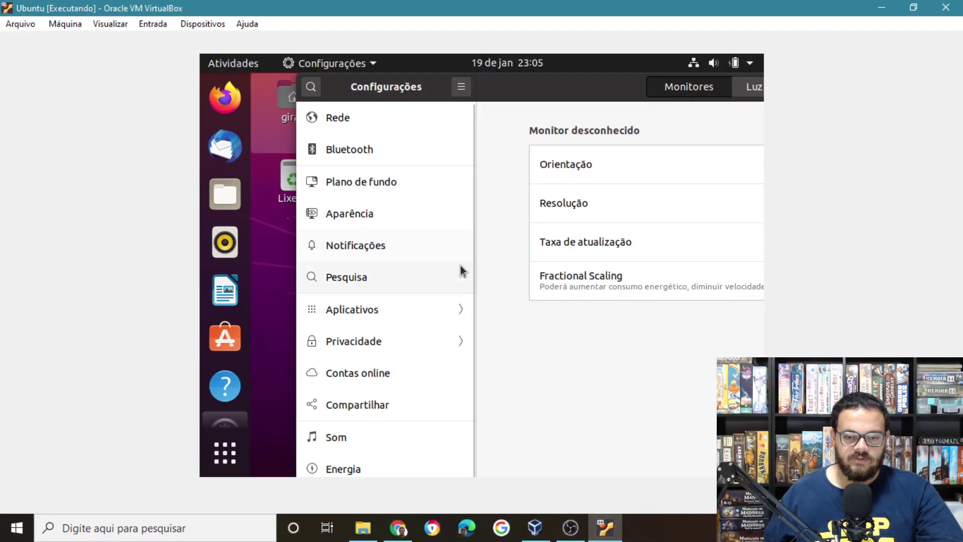
left_click(120, 31)
left_click(167, 110)
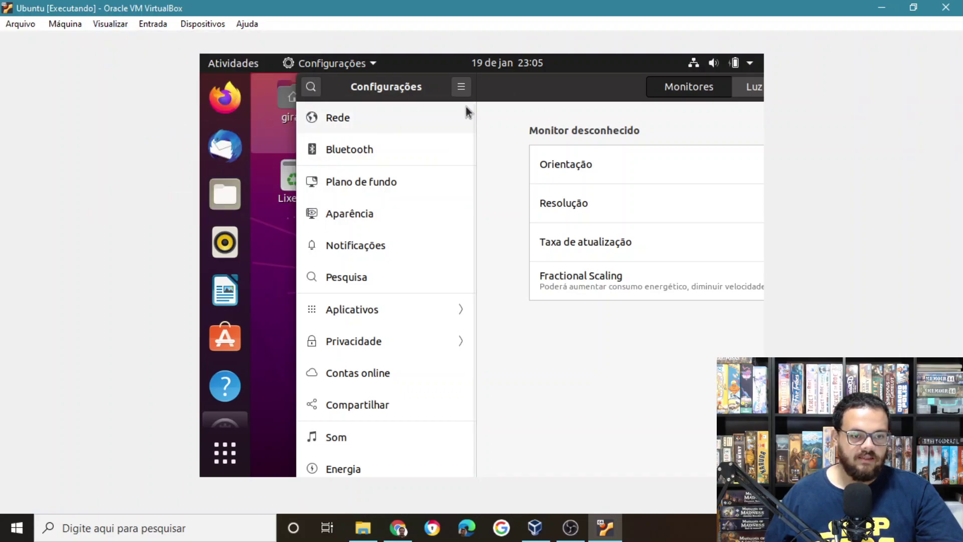
left_click_drag(577, 95, 354, 98)
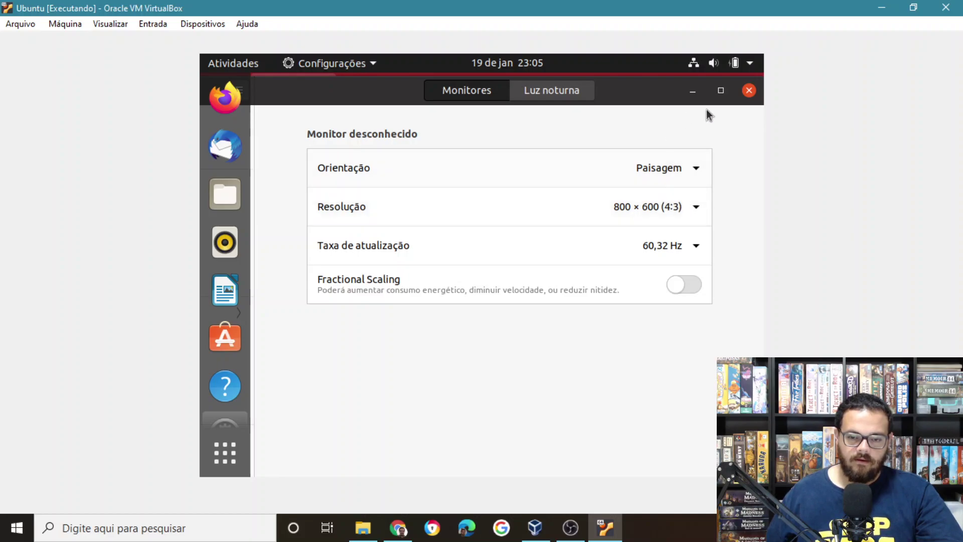
left_click(746, 94)
Set Ubuntu's display resolution to 1360 × 768 (16:9), apply and keep the change.
right_click(557, 137)
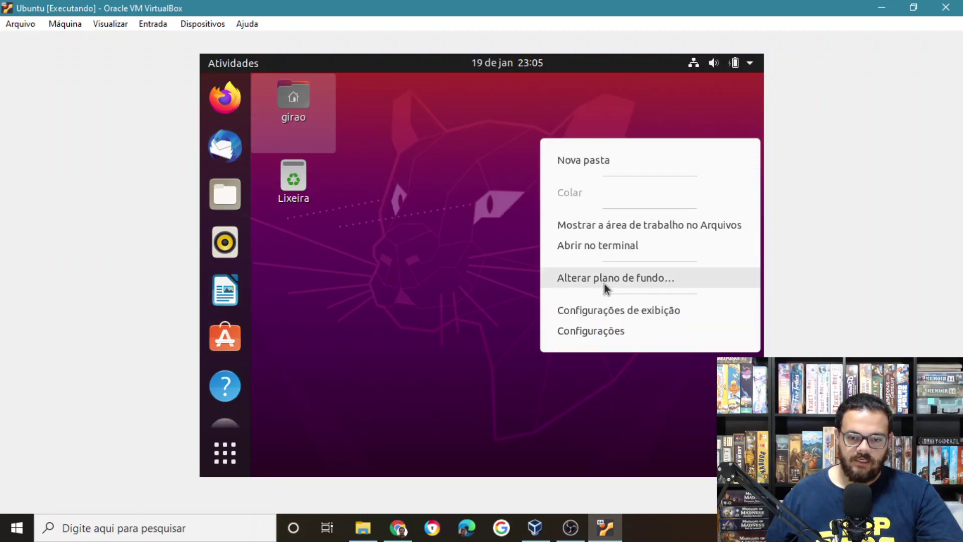
left_click(606, 311)
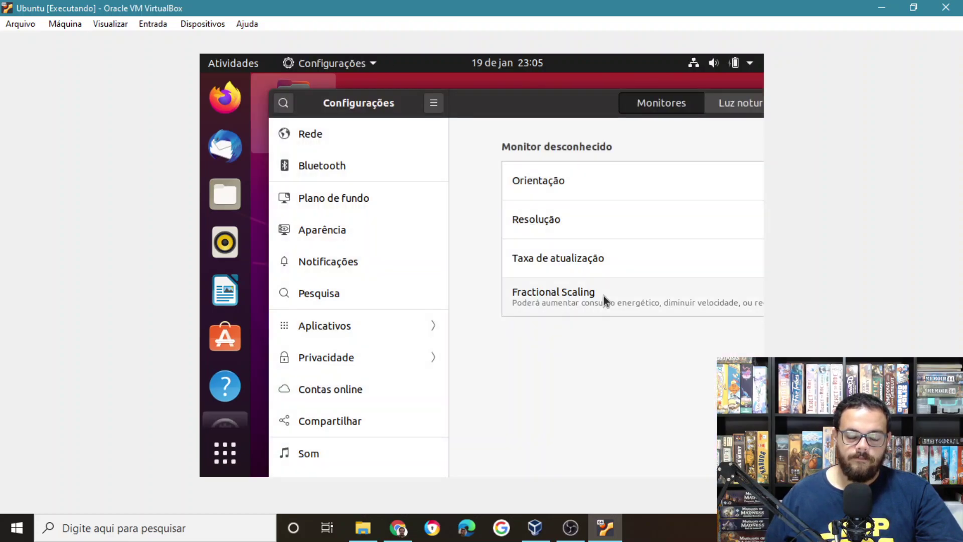
left_click_drag(547, 104, 360, 109)
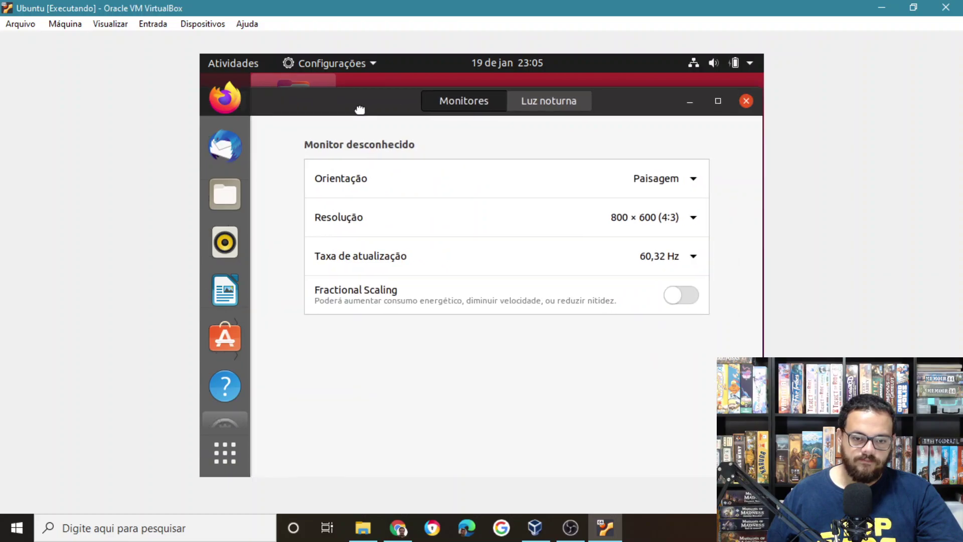
left_click(693, 216)
scroll(689, 414, "down", 8)
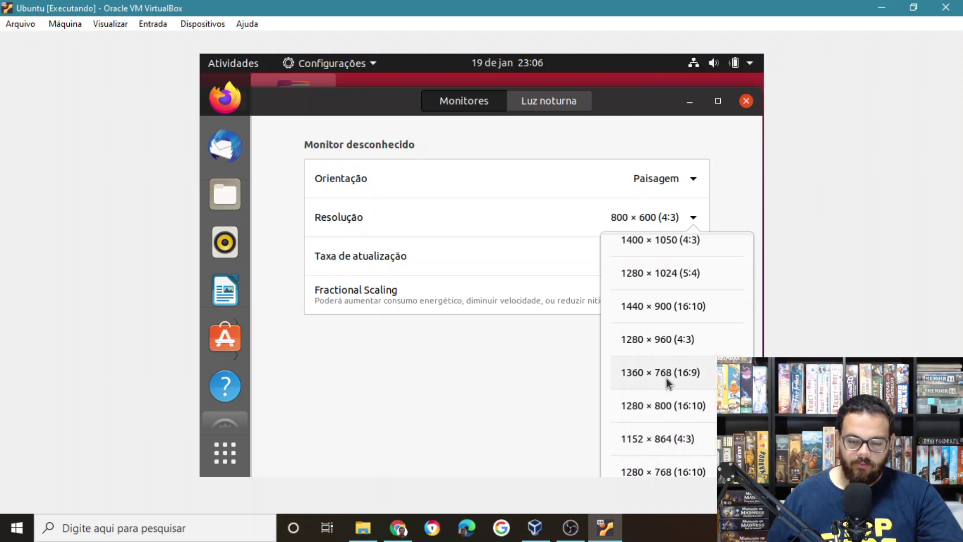
left_click(667, 374)
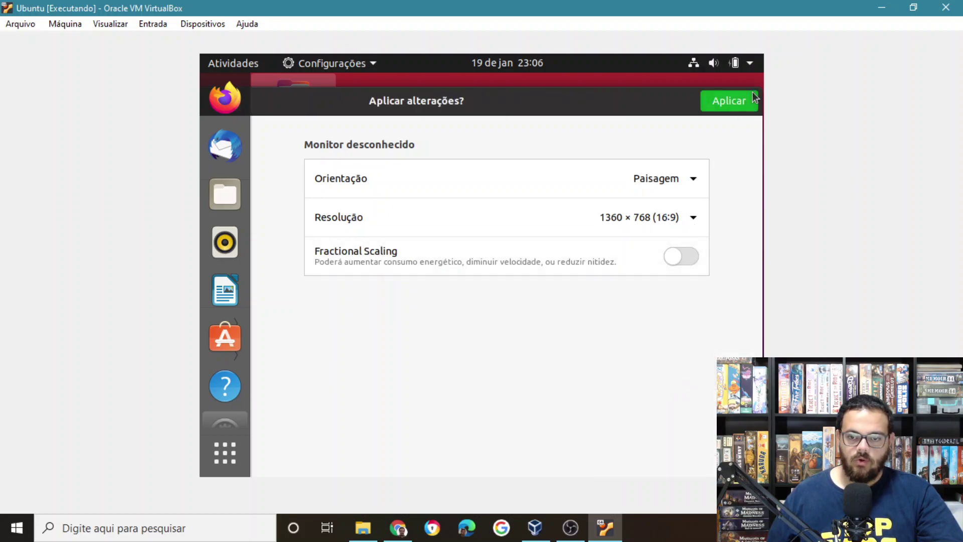
left_click(738, 104)
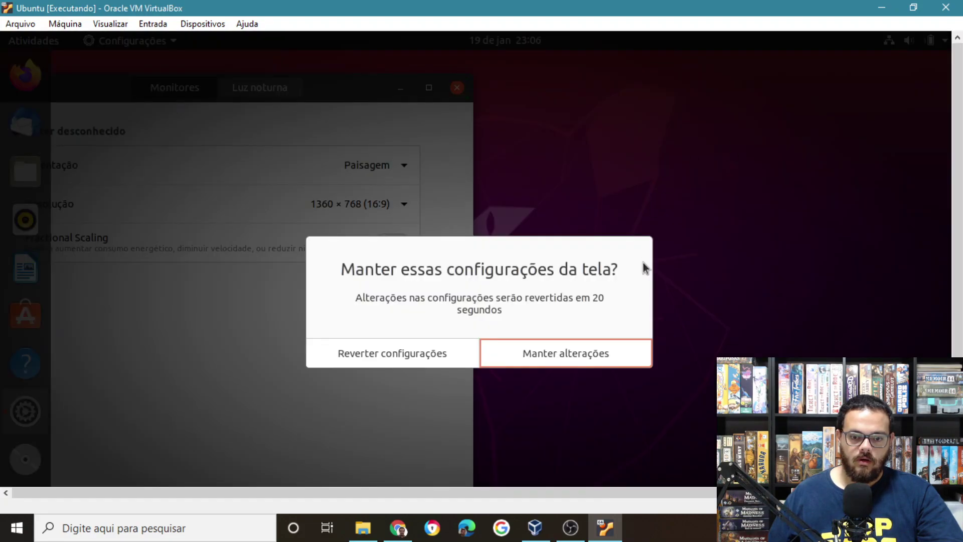
left_click(596, 353)
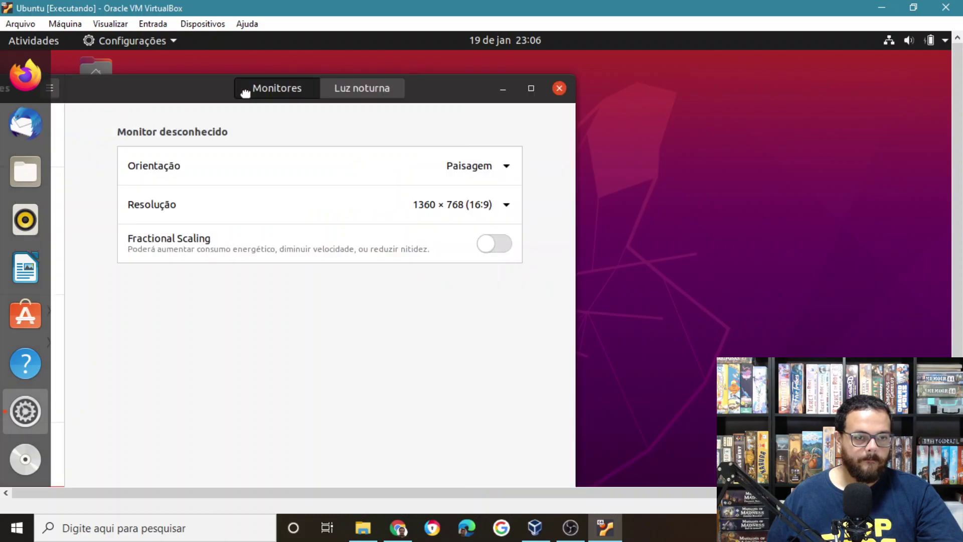
left_click(848, 80)
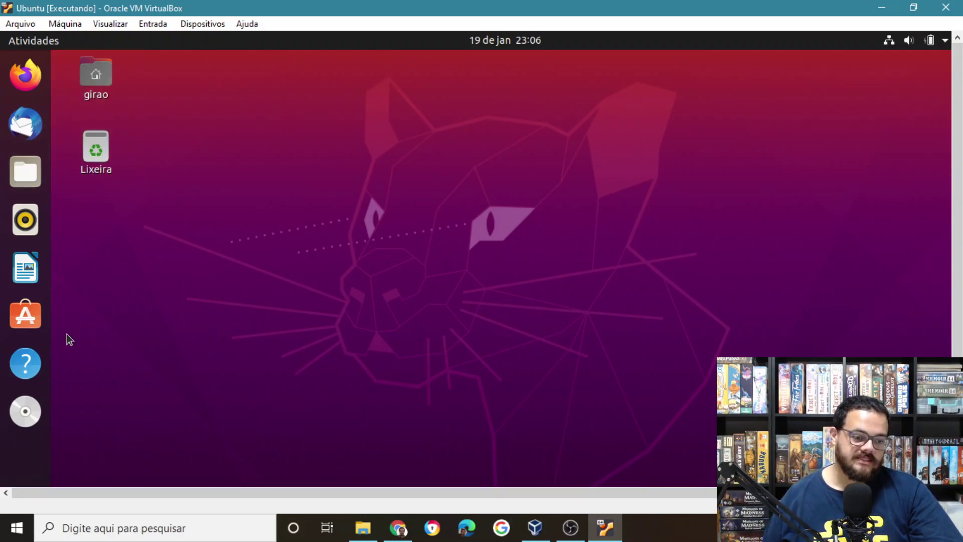
Open a terminal in ~/Área de Trabalho using the desktop's Abrir no terminal option.
right_click(134, 243)
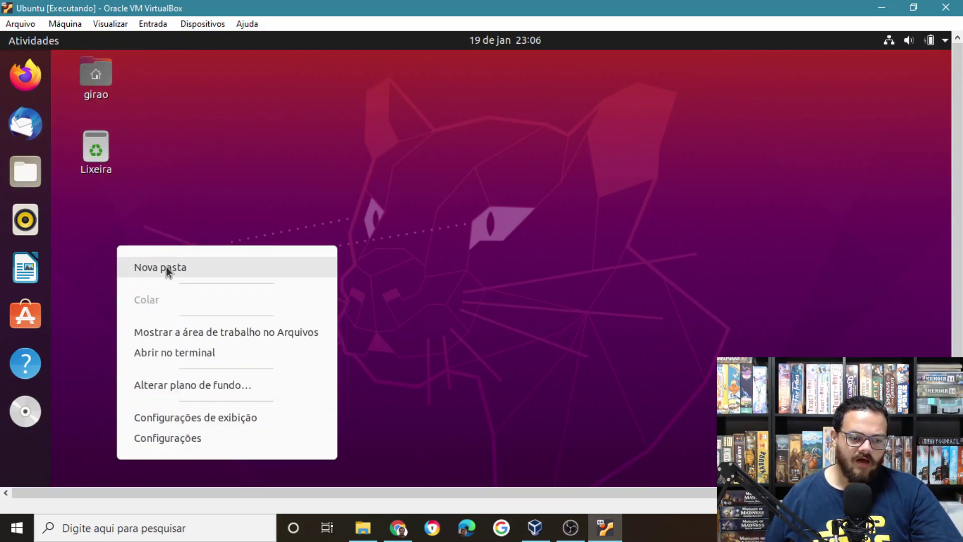
left_click(191, 354)
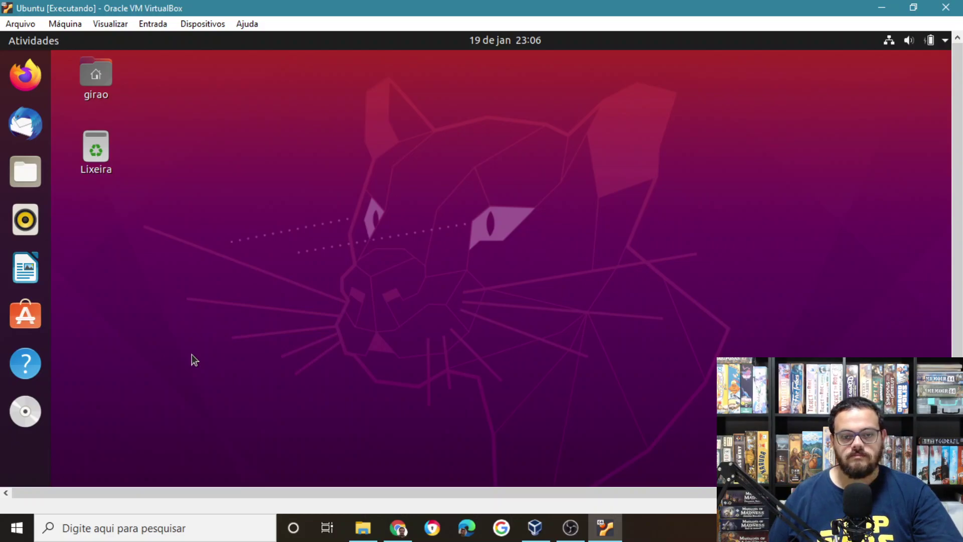